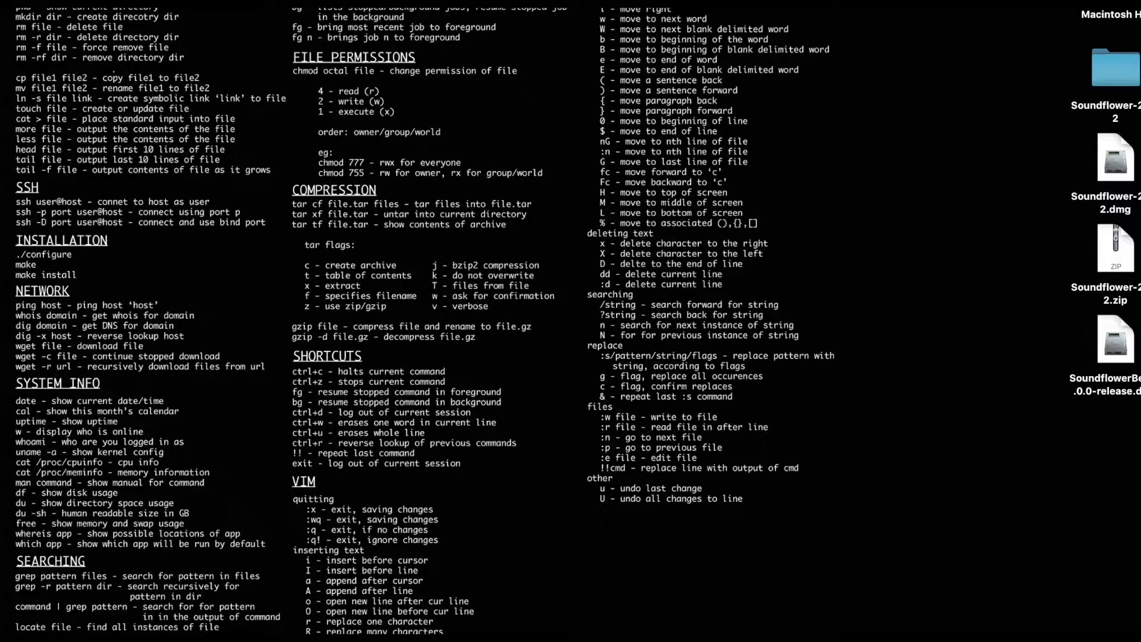
Open the Utilities folder from Finder's Go menu and select Audio MIDI Setup.app.
left_click(250, 1)
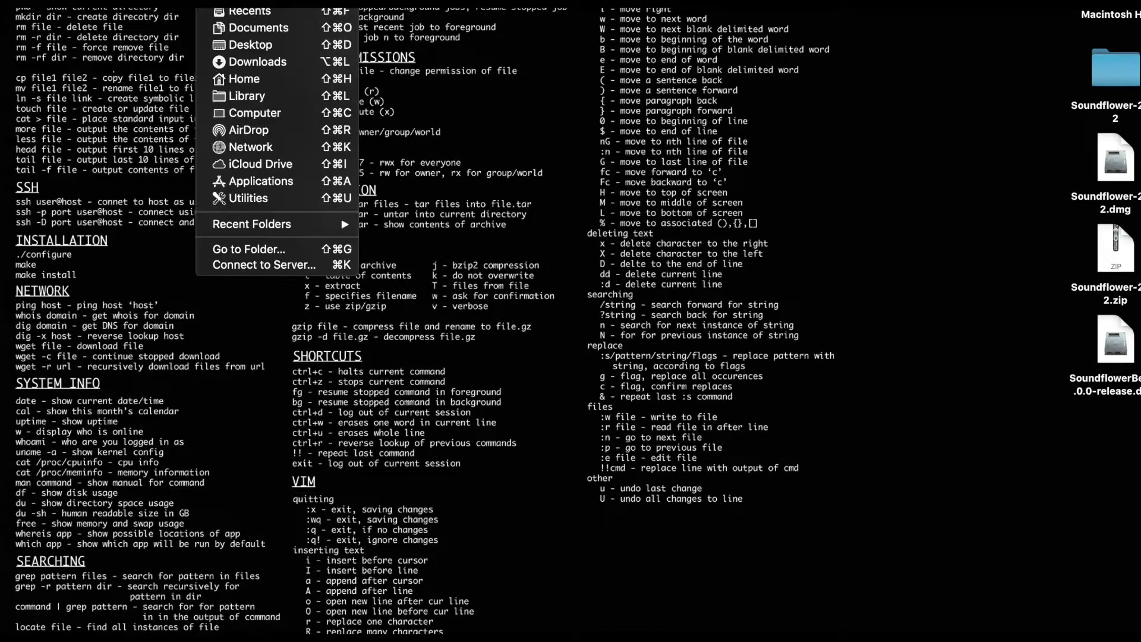
left_click(278, 198)
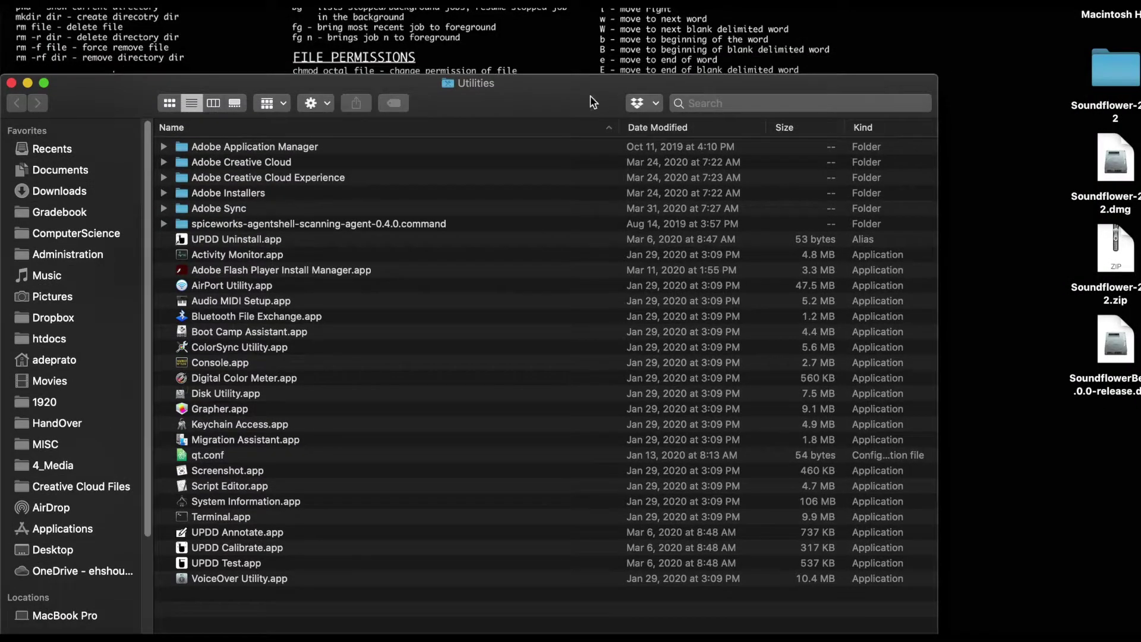
left_click(579, 62)
left_click_drag(579, 62, 577, 31)
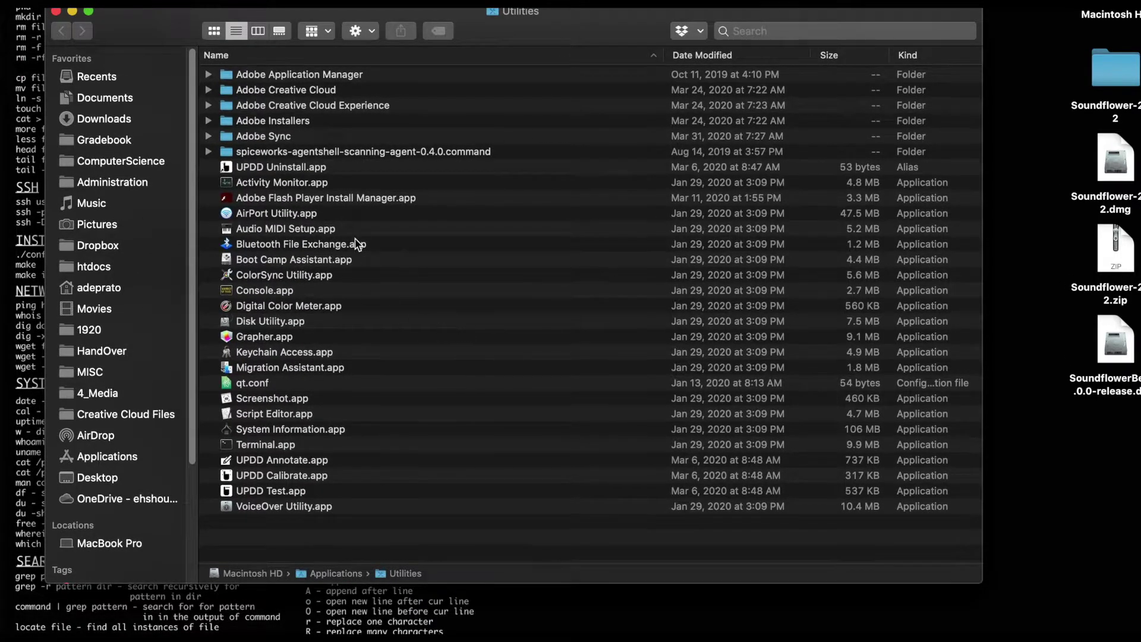
left_click(305, 231)
Launch Audio MIDI Setup and view Q4 USB Audio 1's settings within the Mic_Video_Mix device.
double_click(305, 232)
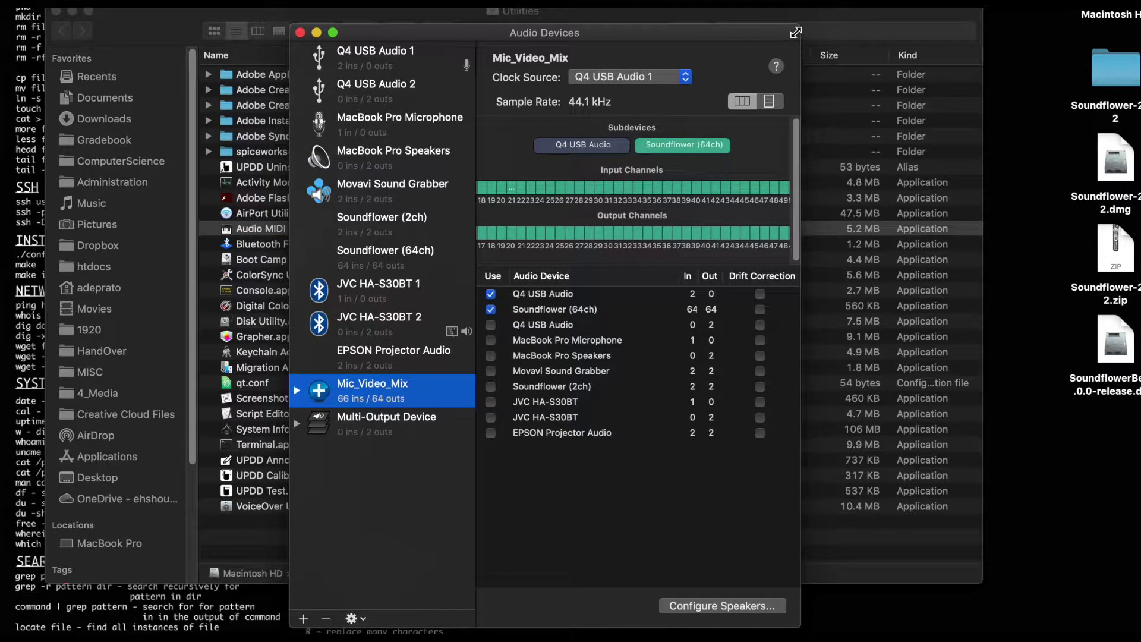
left_click_drag(790, 33, 721, 16)
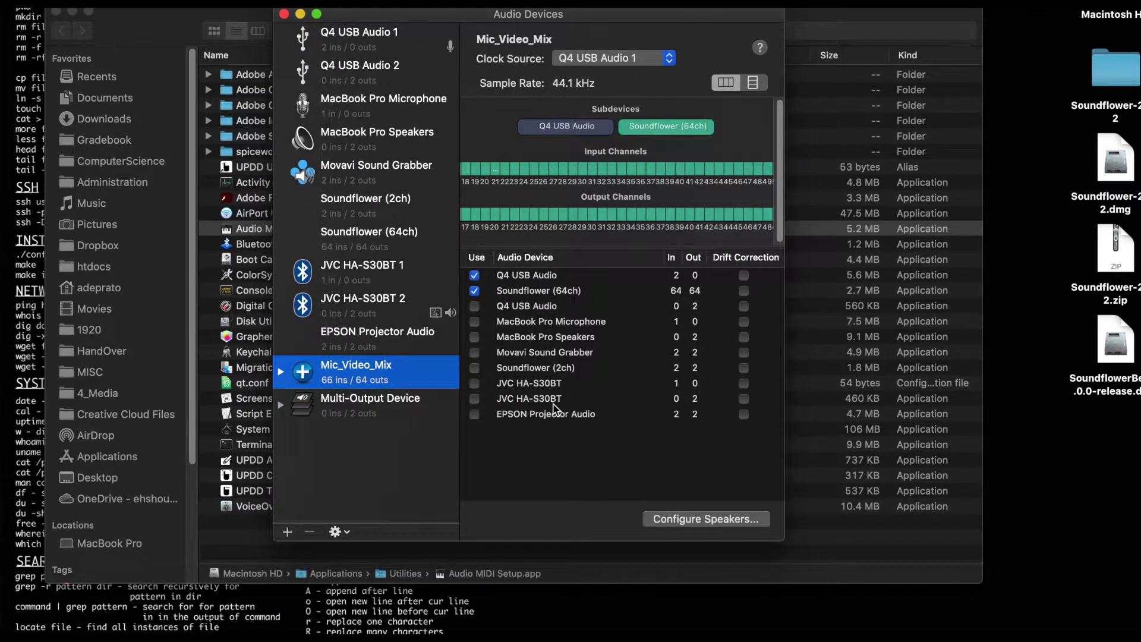
left_click(465, 223)
left_click(396, 46)
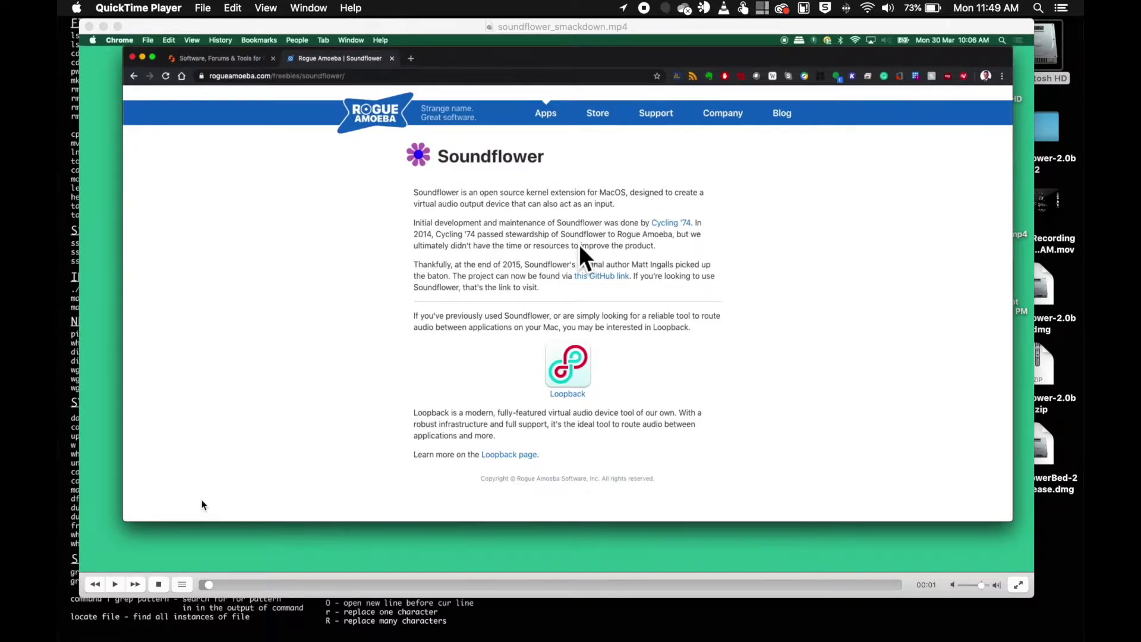
Start the soundflower_smackdown.mp4 tutorial in VLC, then pause it.
left_click(115, 585)
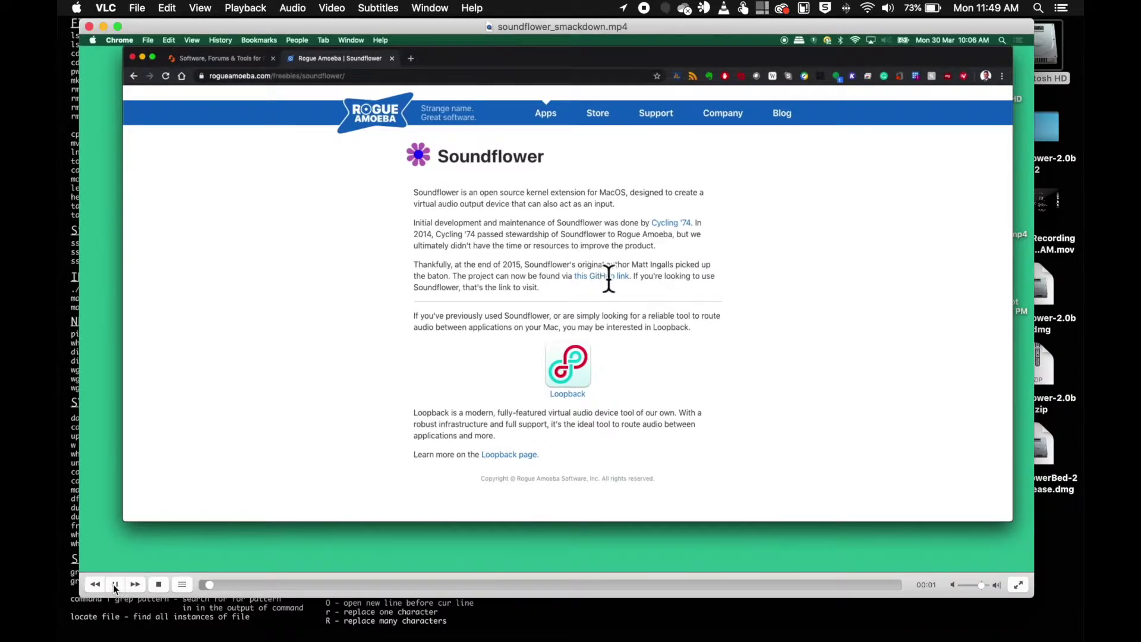
left_click(115, 585)
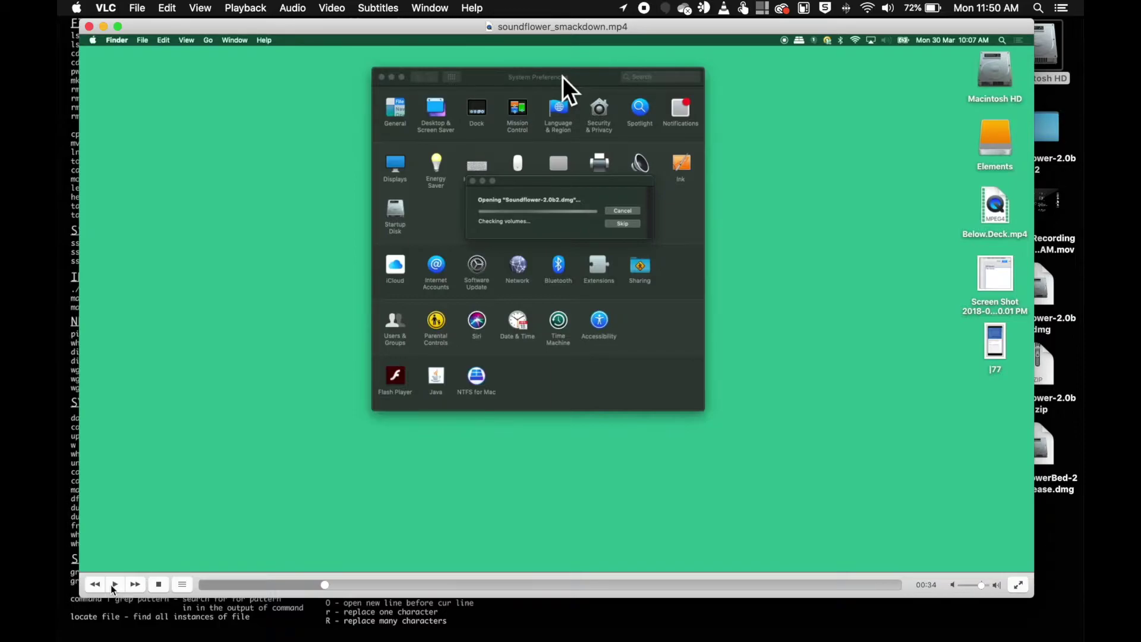
Resume the tutorial, pause at the Soundflower.pkg warning around 00:39, then skip ahead ten seconds.
left_click(115, 584)
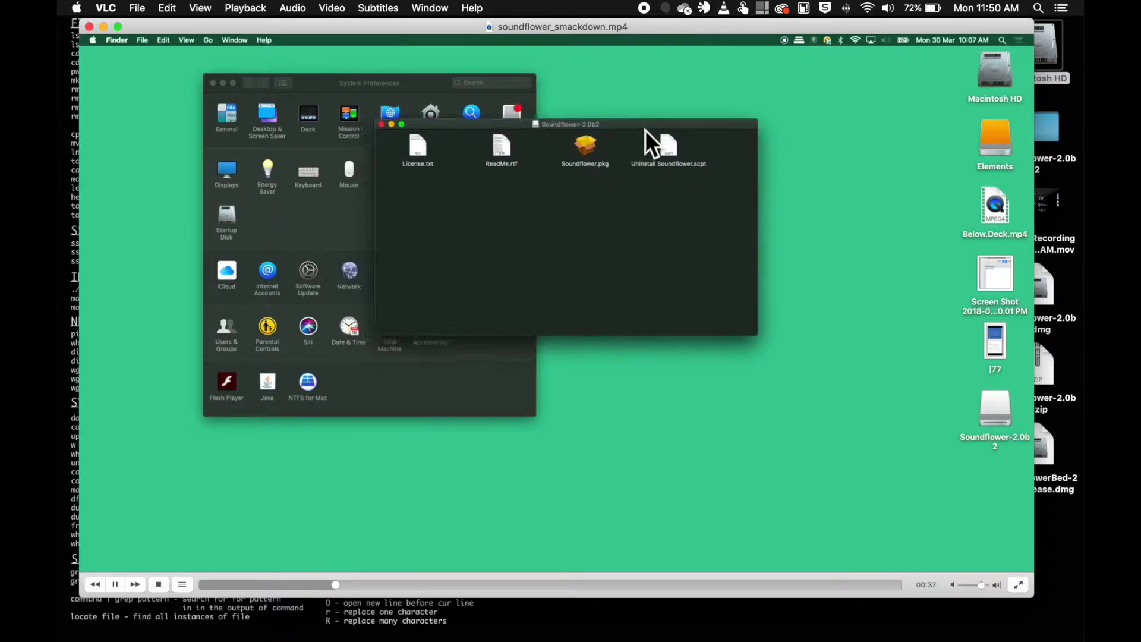
left_click(119, 590)
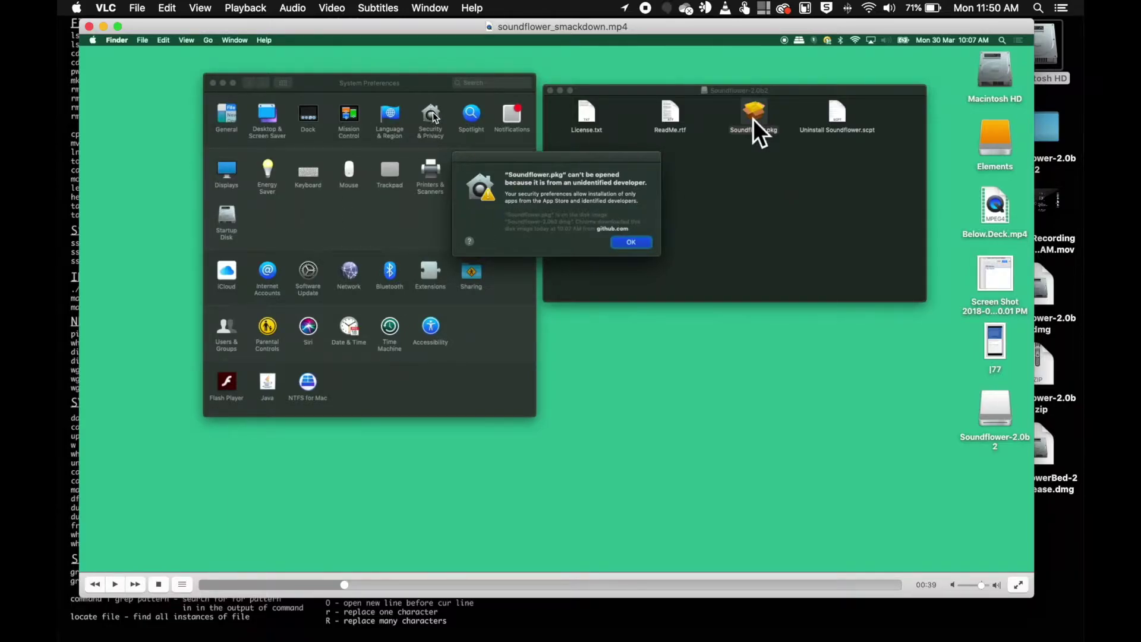
key("super+Right")
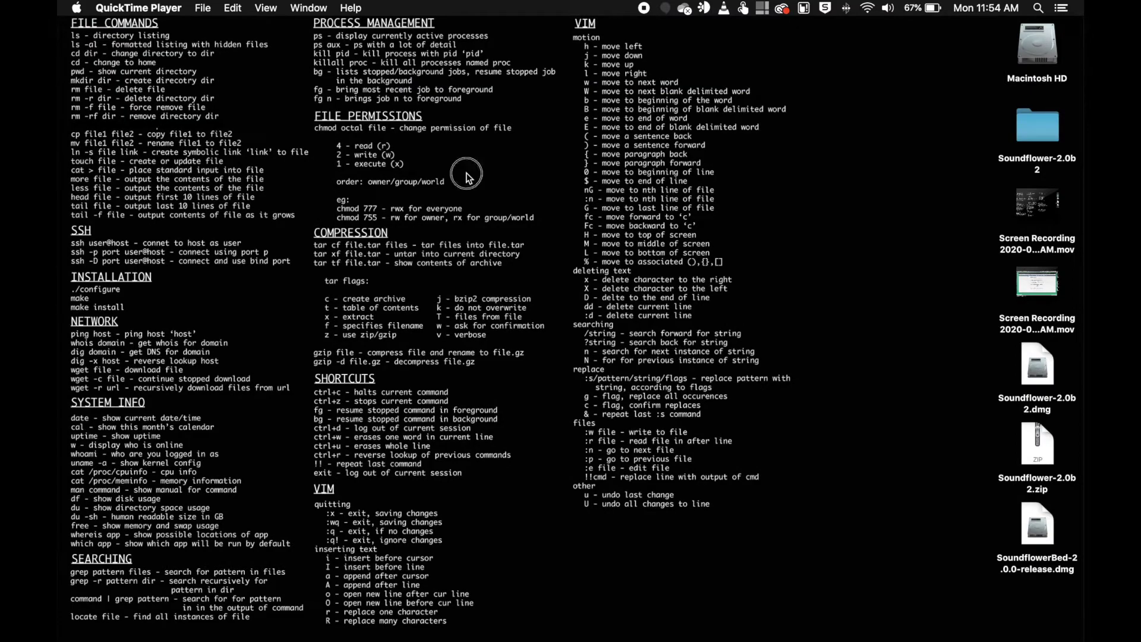
Return to the Finder desktop with the command cheat sheet and Soundflower downloads.
left_click(469, 178)
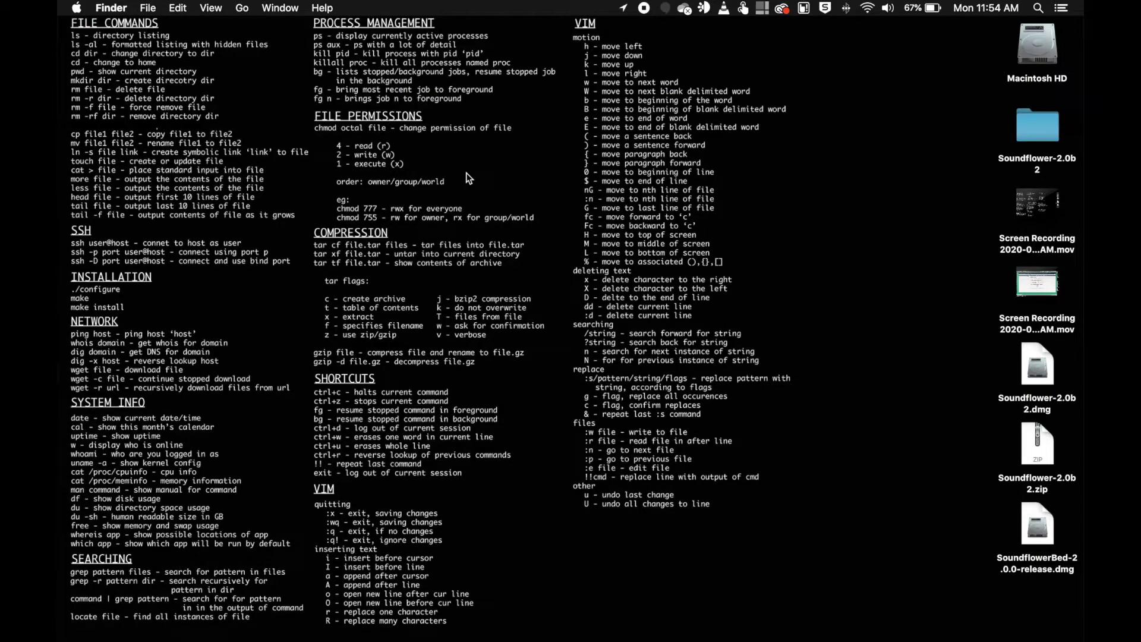
Go to Utilities through Finder's Go menu and launch Audio MIDI Setup.app.
left_click(243, 8)
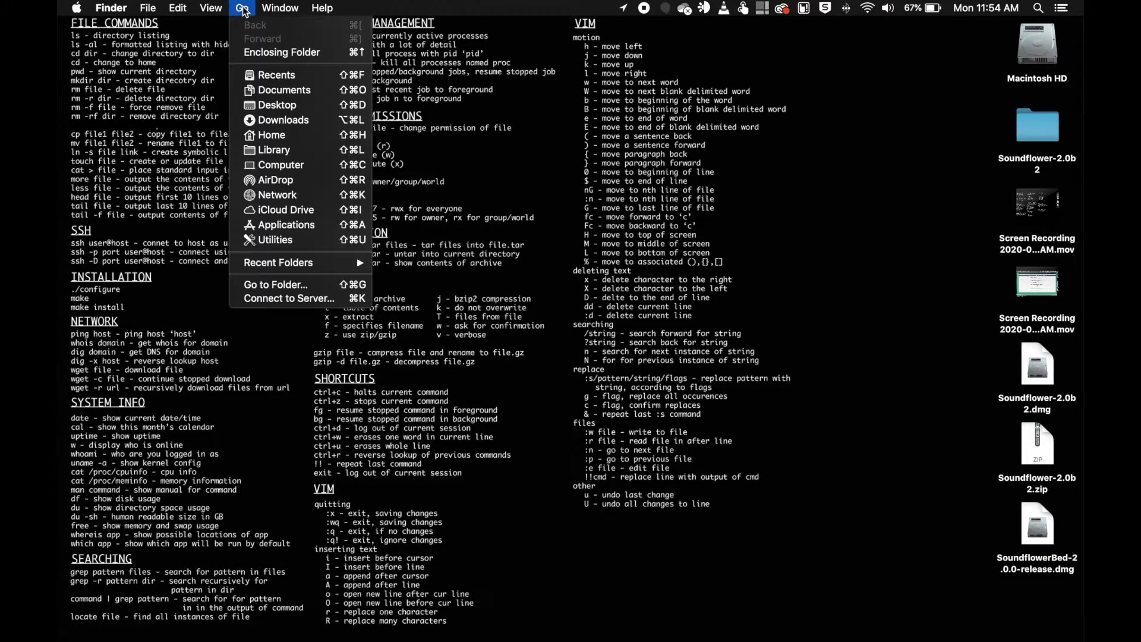
left_click(297, 240)
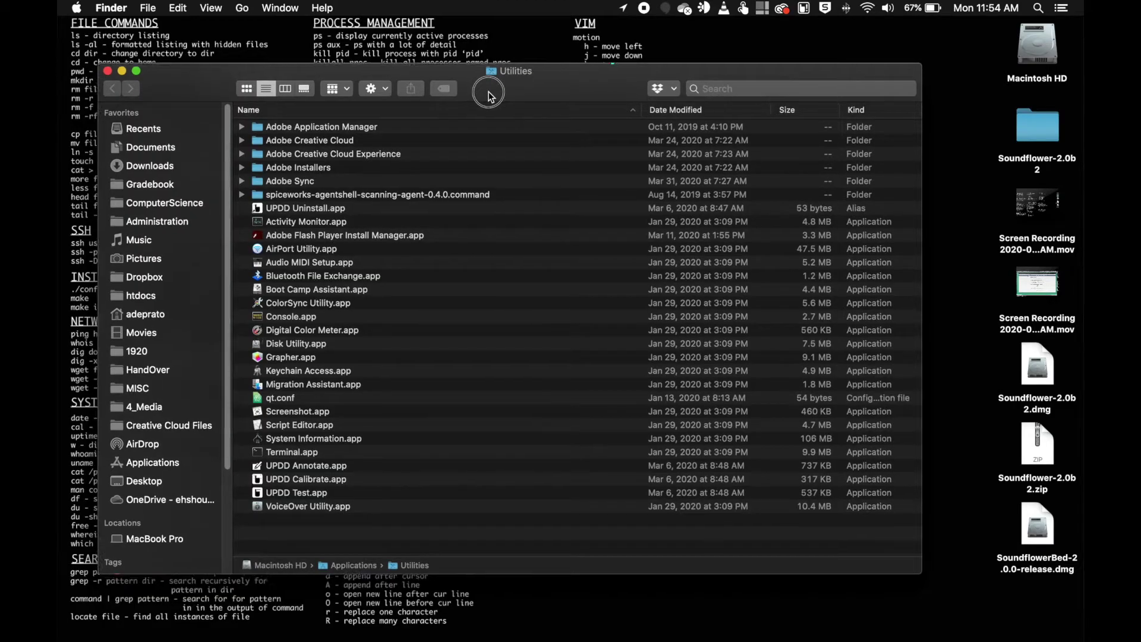
left_click_drag(487, 95, 524, 44)
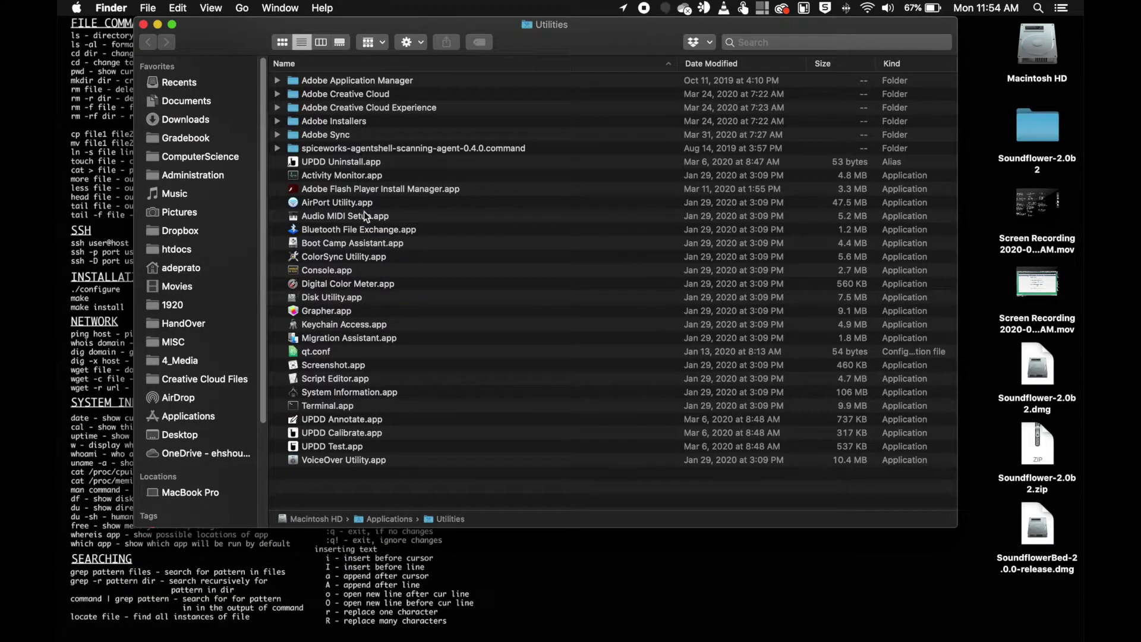
double_click(355, 217)
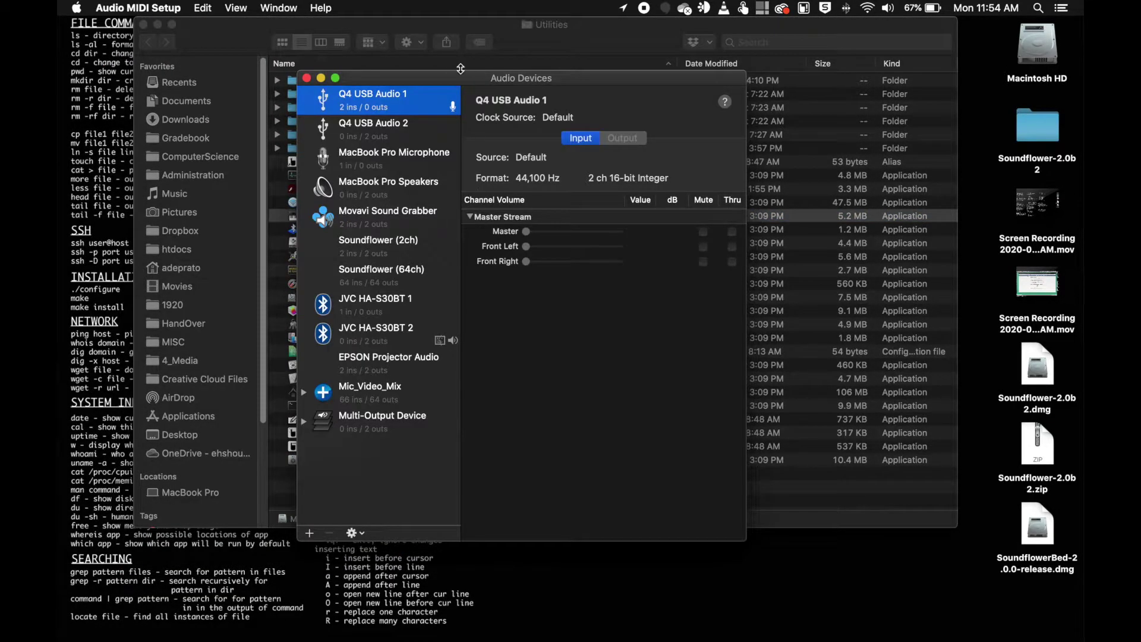
Review the Multi-Output Device and Mic_Video_Mix settings, then bring up the add-device options.
left_click_drag(447, 78, 465, 40)
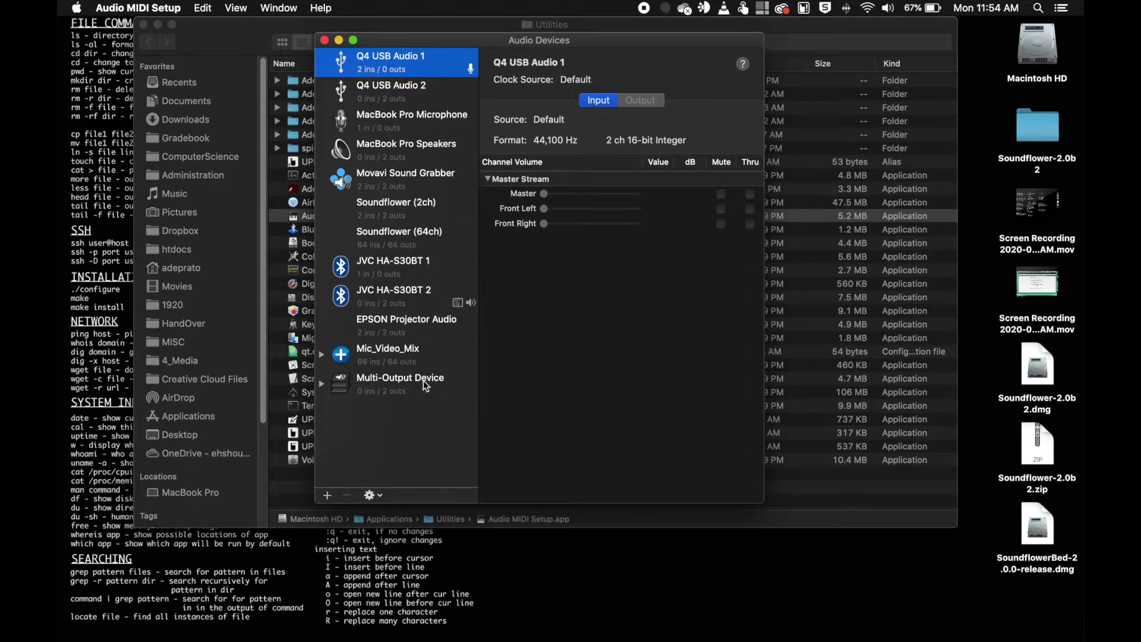
left_click(401, 387)
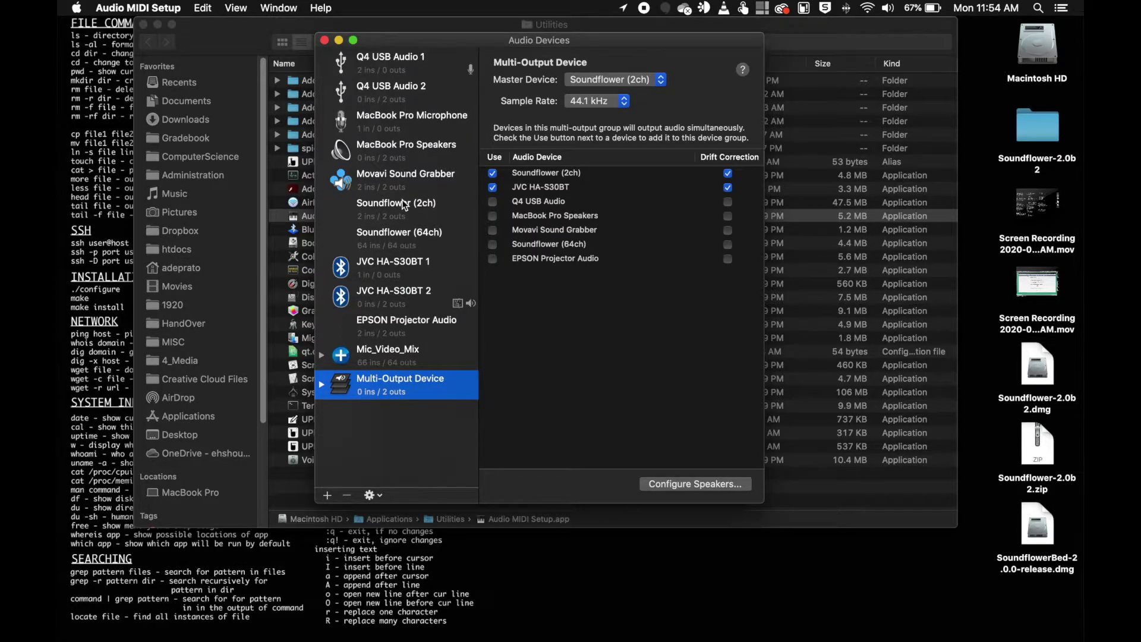
left_click(401, 356)
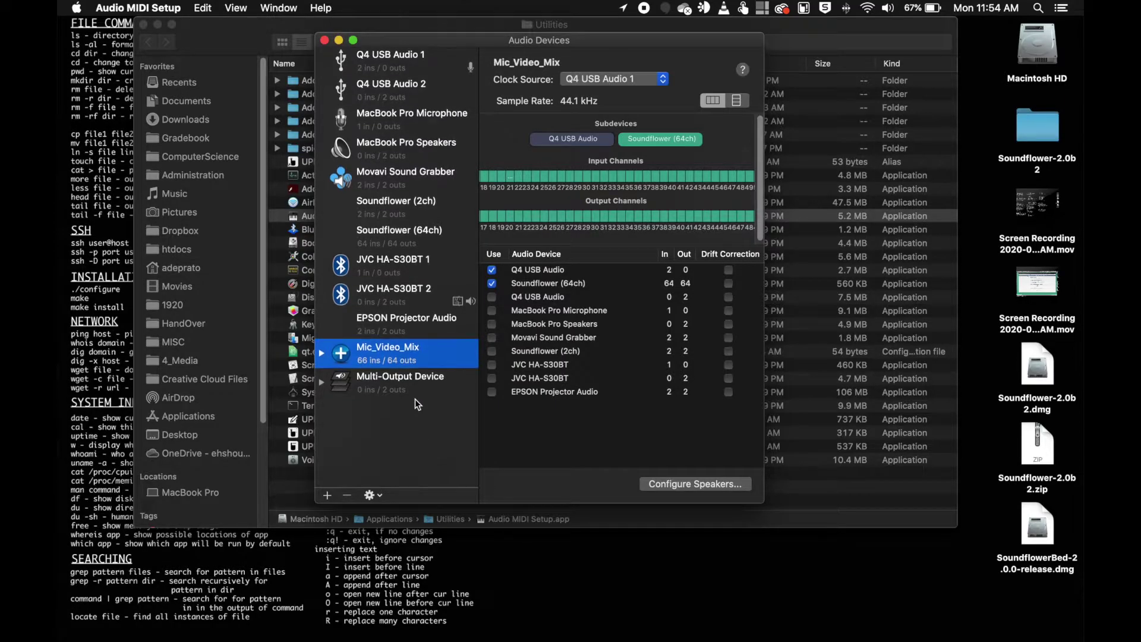
left_click(327, 495)
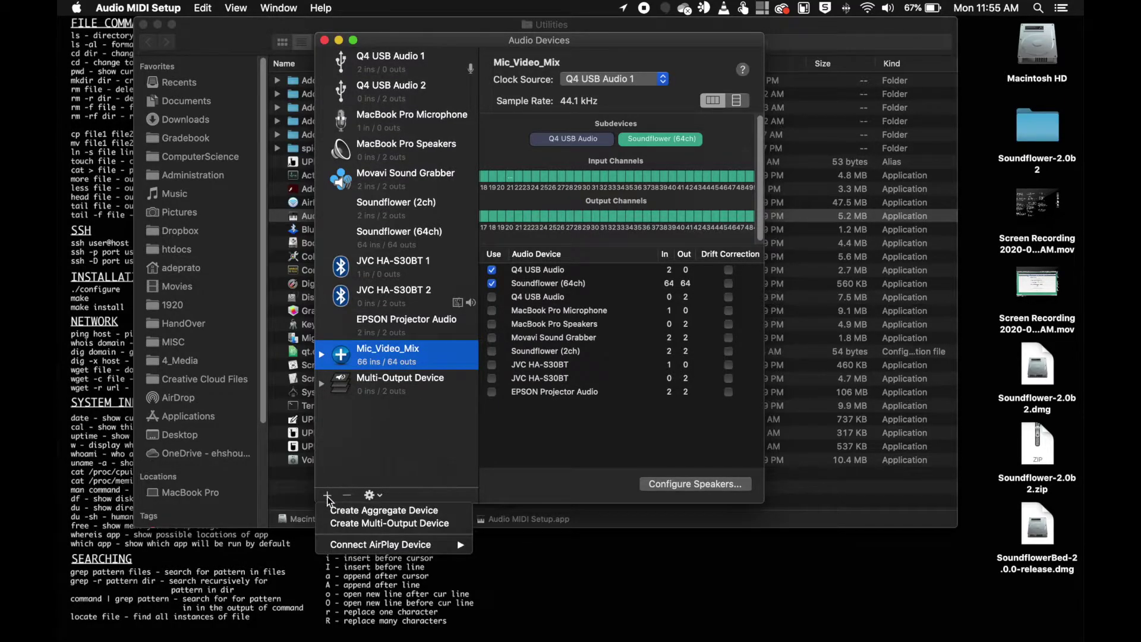
Create Multi-Output Device 2 and add Soundflower (2ch) alongside JVC HA-S30BT.
left_click(390, 524)
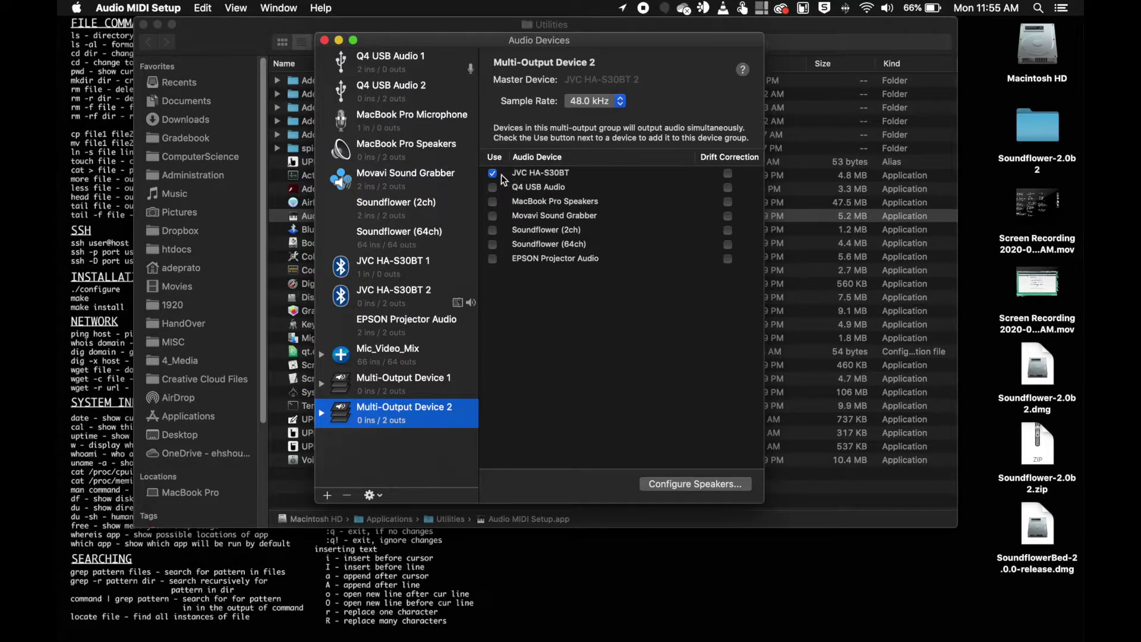
left_click(400, 384)
left_click(402, 409)
left_click(492, 229)
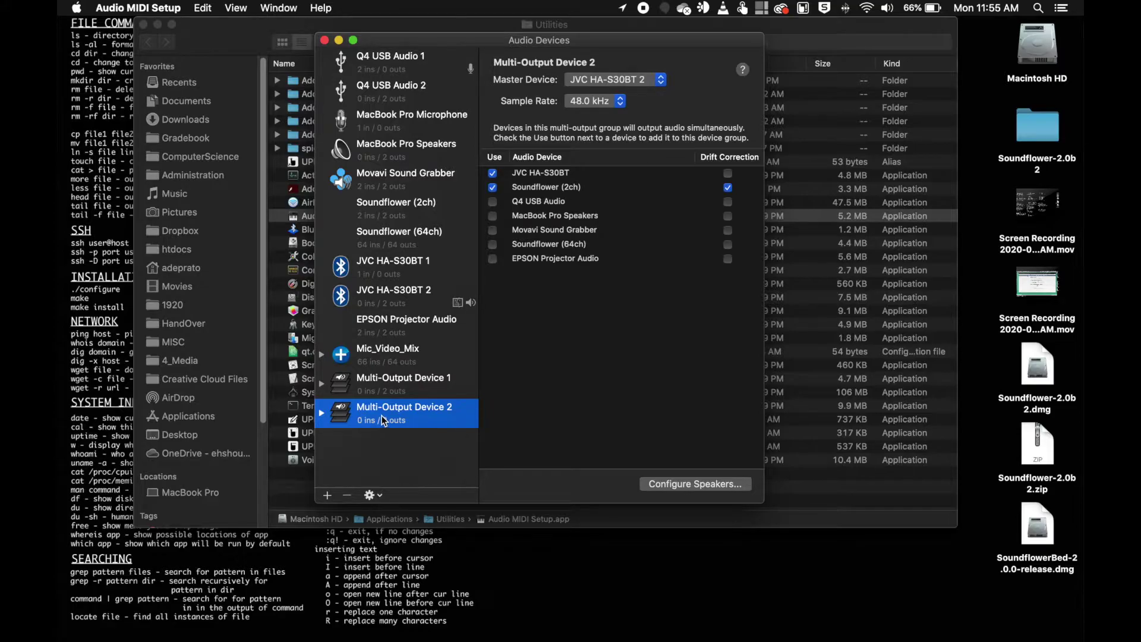
Delete Multi-Output Device 2 and keep the original Multi-Output Device's name unchanged.
left_click(348, 496)
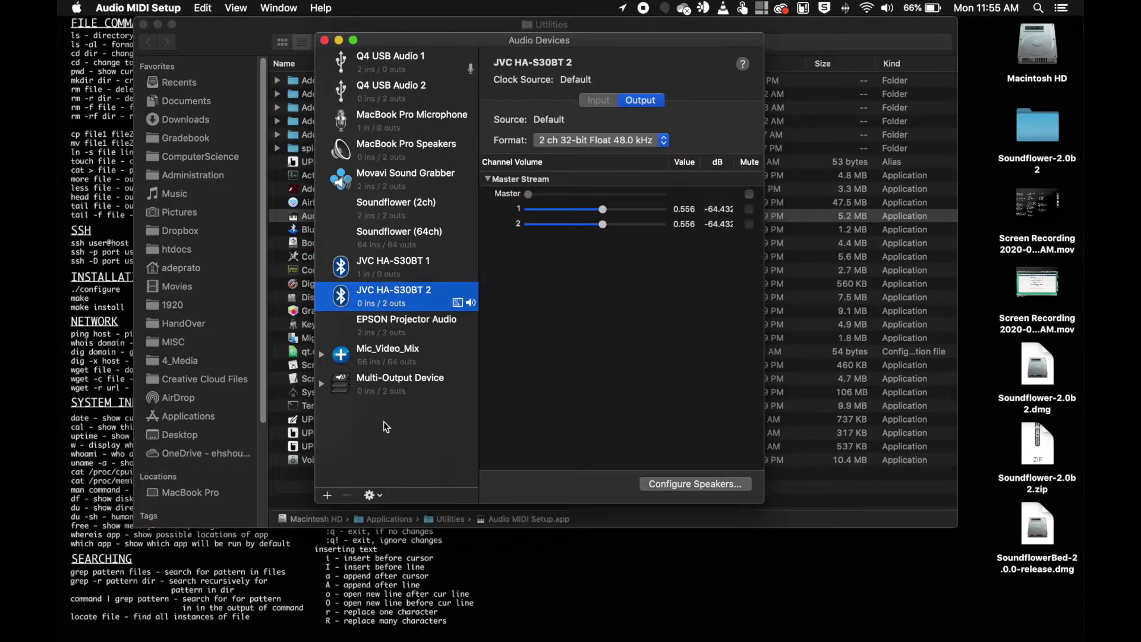
left_click(411, 386)
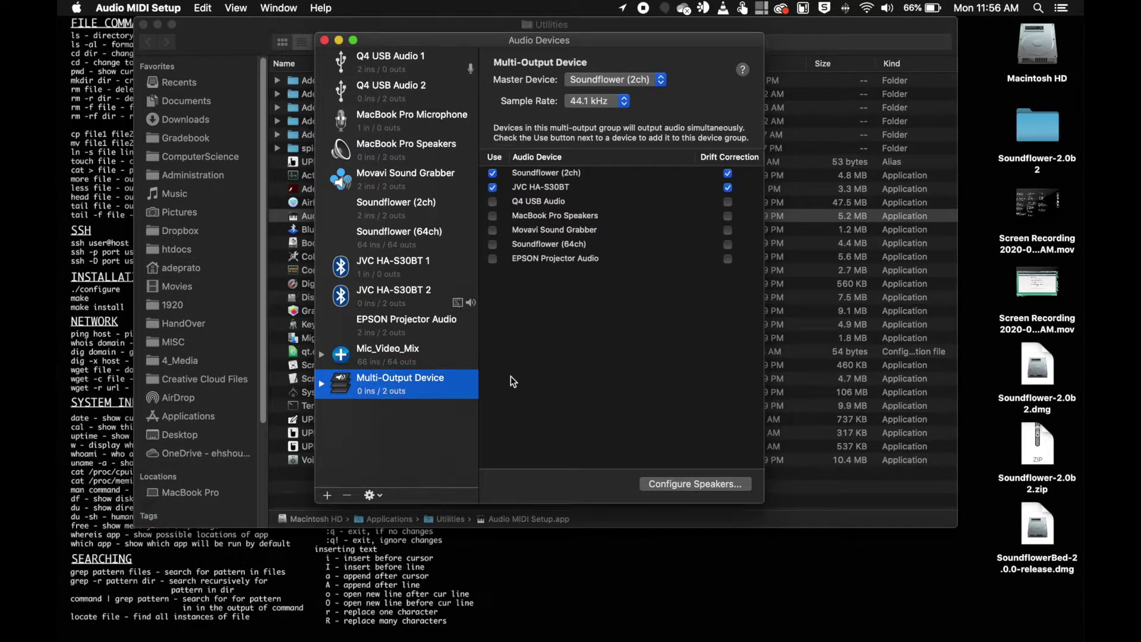
double_click(414, 379)
right_click(416, 380)
left_click(414, 381)
key("Return")
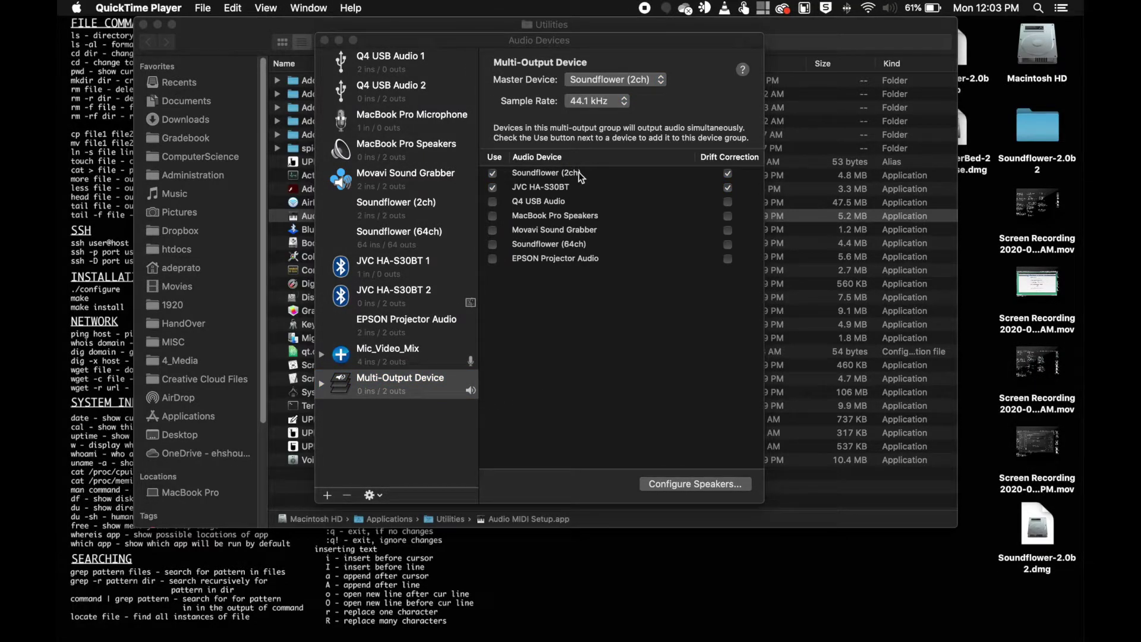
left_click(327, 495)
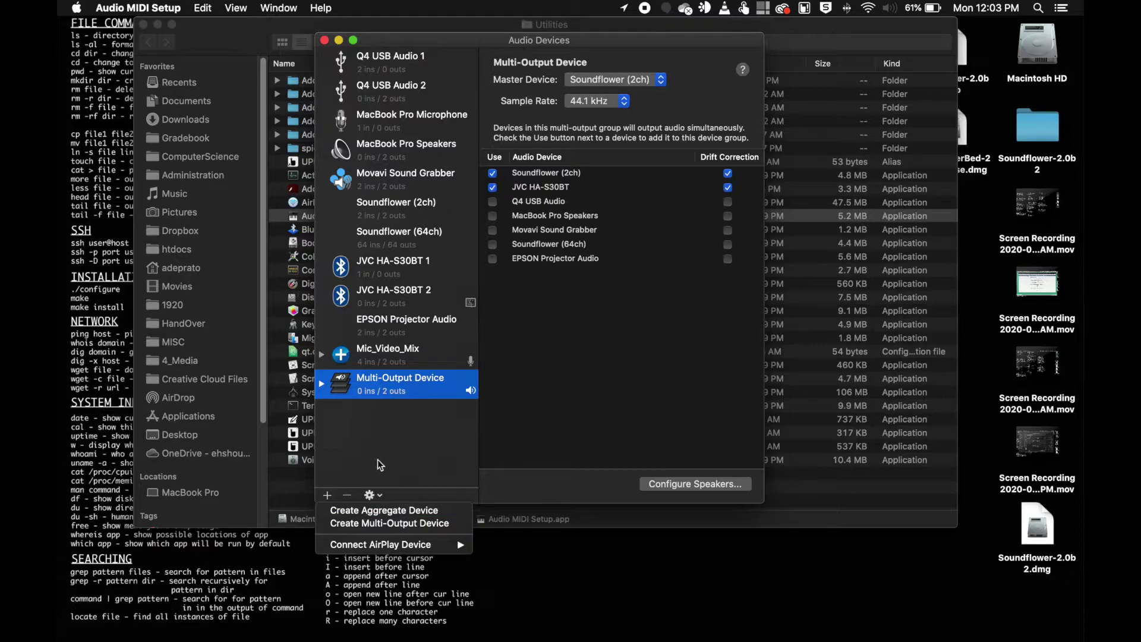
Create an Aggregate Device with its default name, using Q4 USB Audio and Soundflower (2ch).
left_click(393, 510)
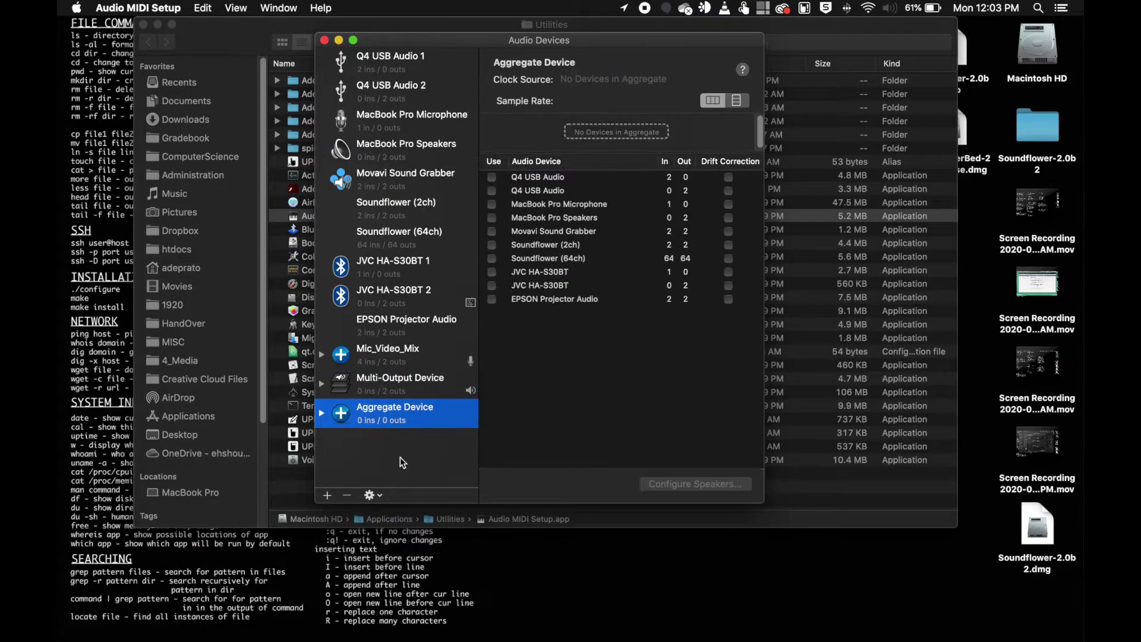
left_click(394, 407)
key("Return")
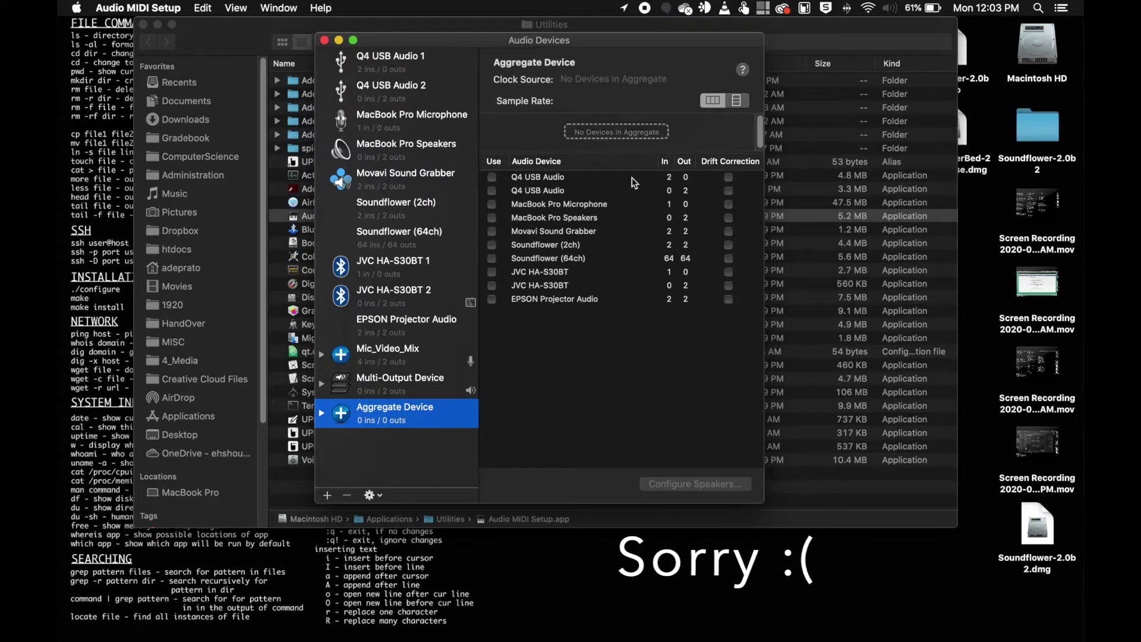
left_click(493, 178)
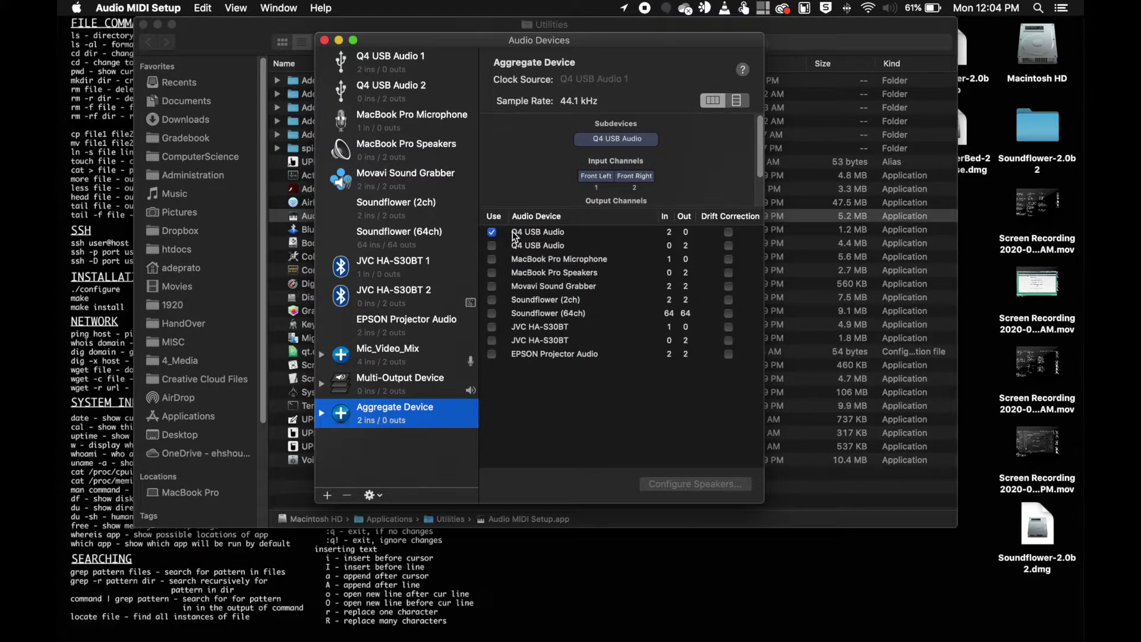
left_click(492, 299)
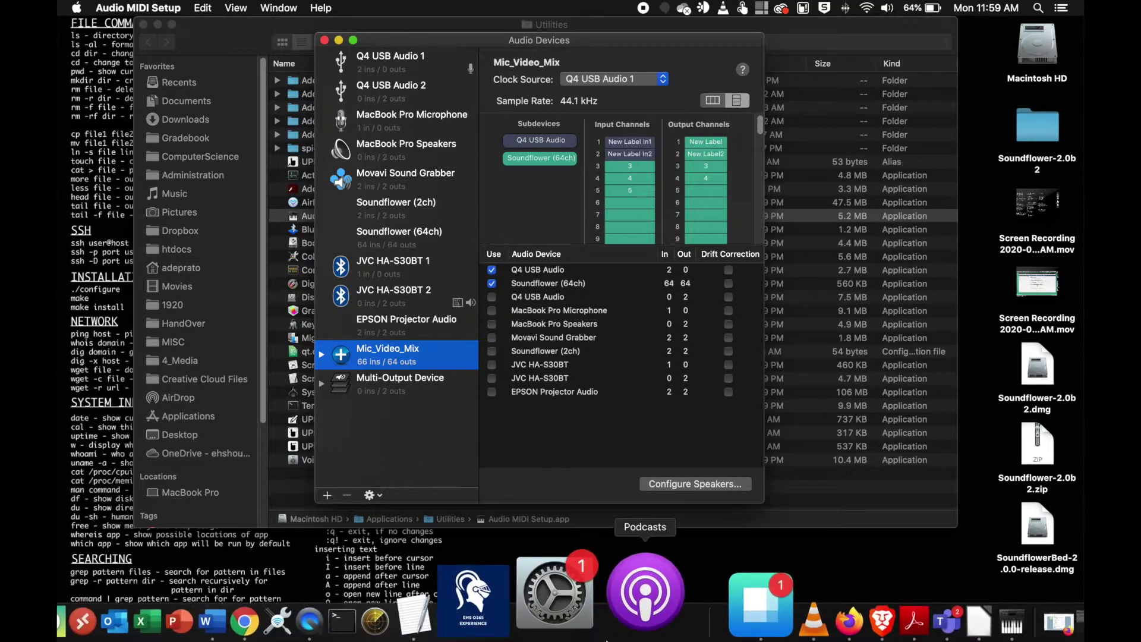
Bring up System Preferences from the Dock, over Audio MIDI Setup.
left_click(632, 575)
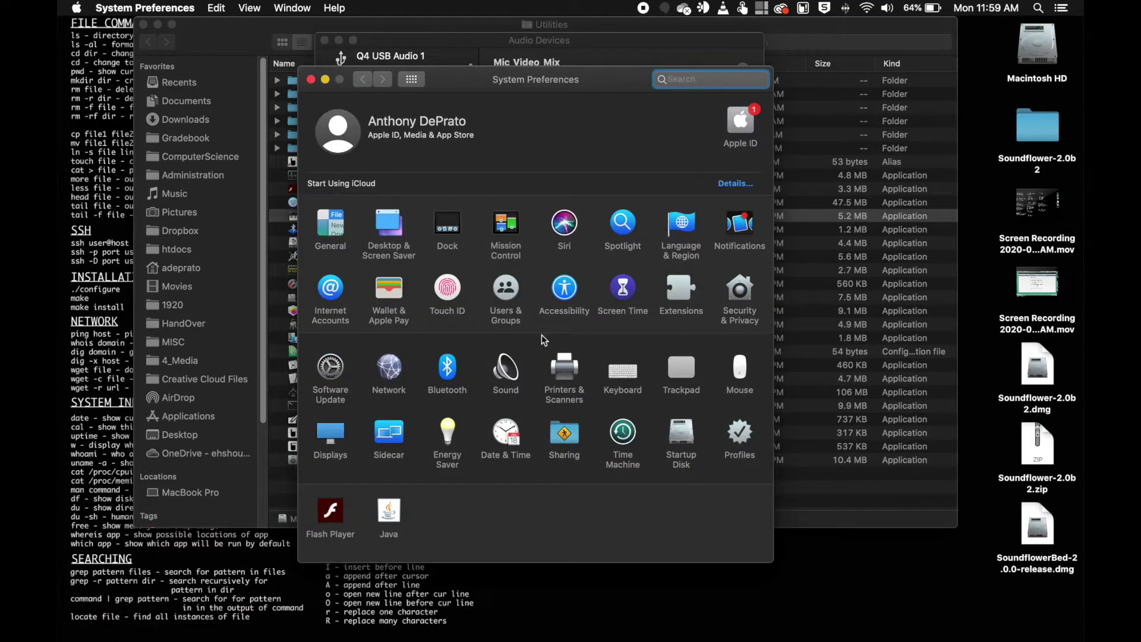
In the Sound pane, set the sound input device to Mic_Video_Mix.
left_click(506, 368)
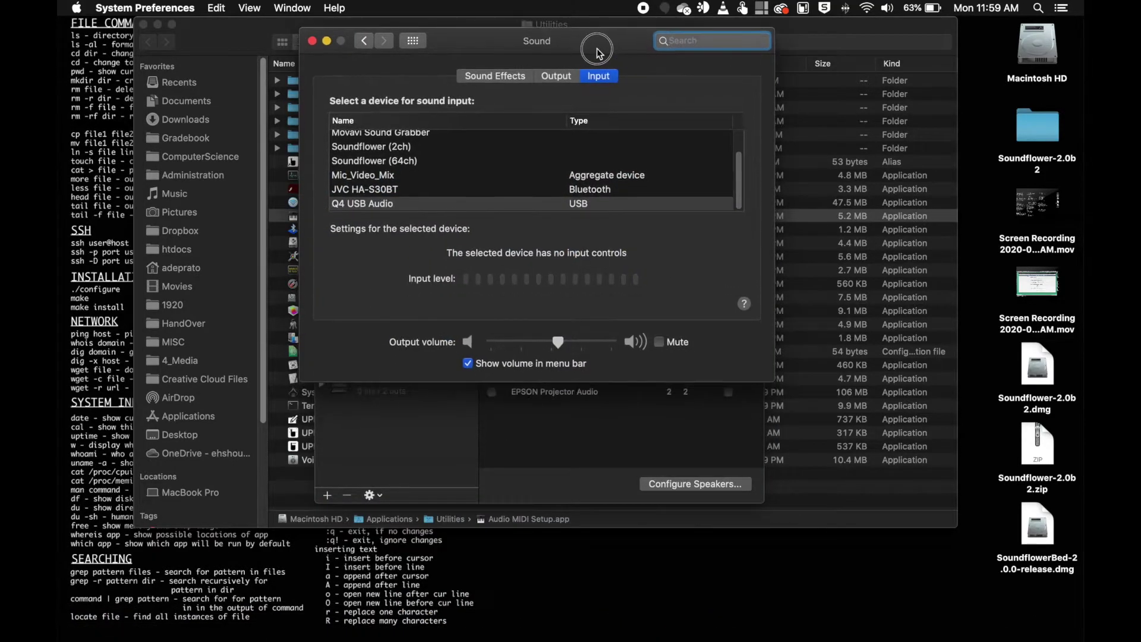
scroll(501, 172, "down", 1)
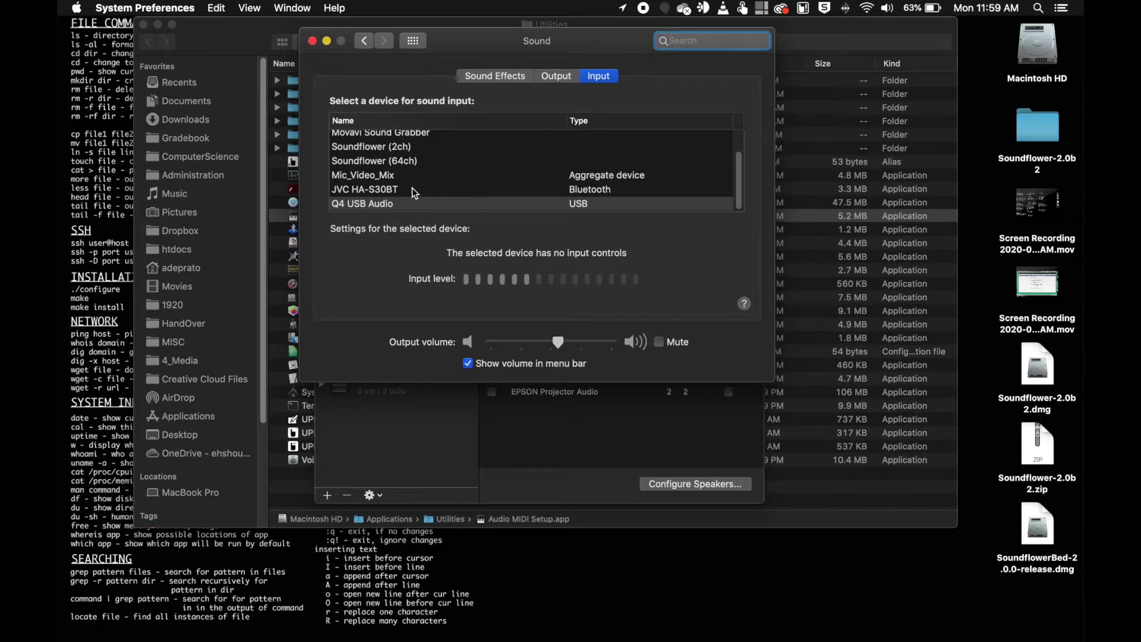
left_click(580, 174)
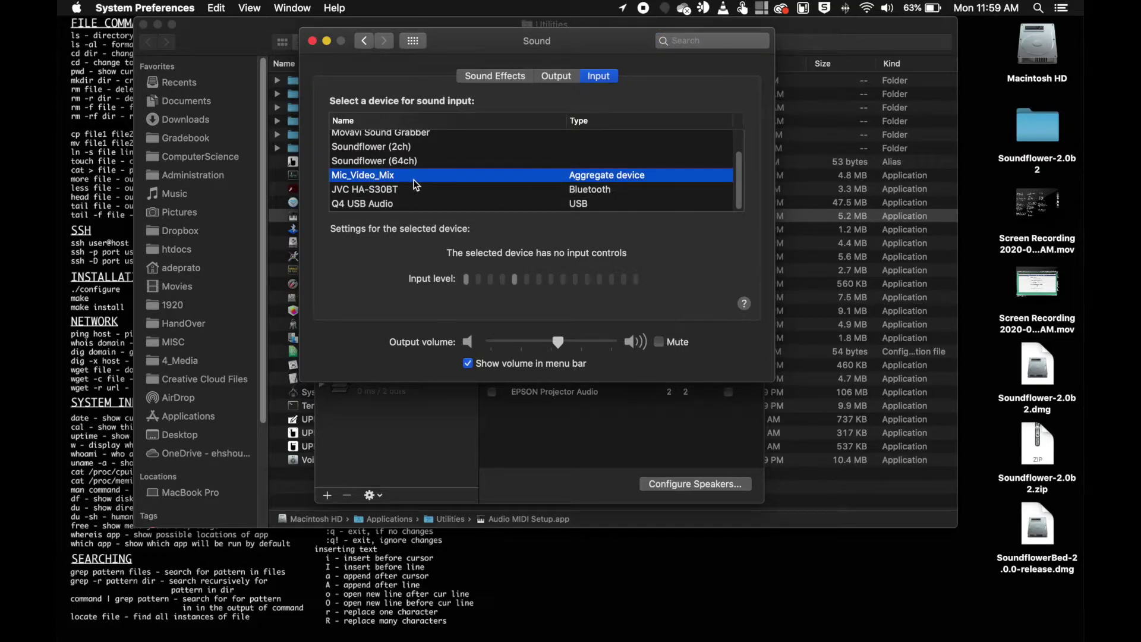
scroll(414, 179, "up", 2)
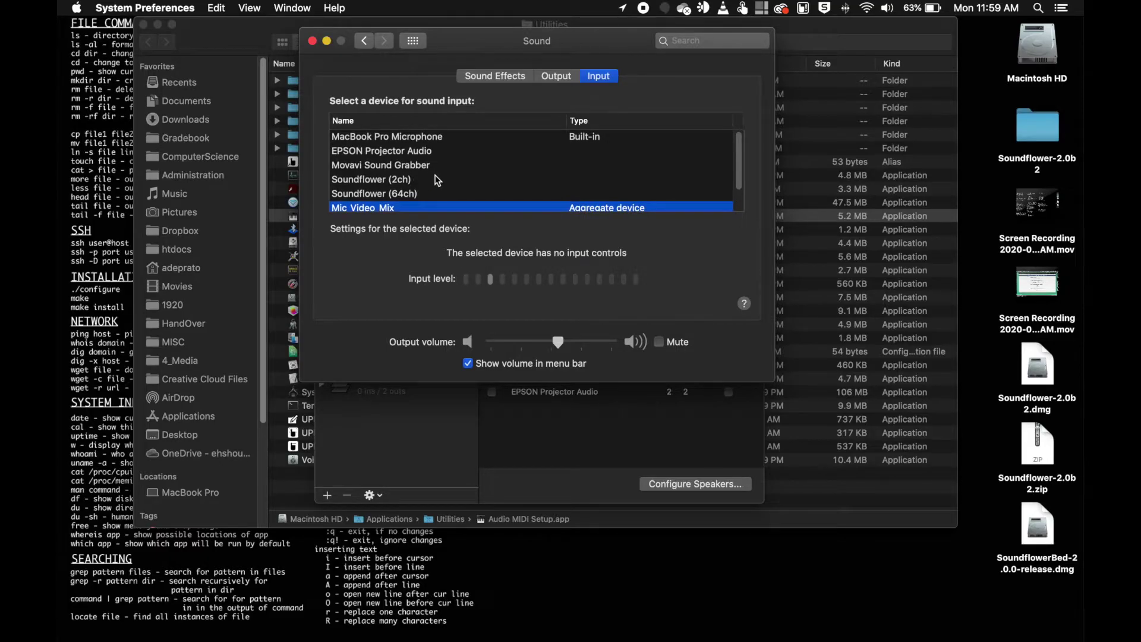
scroll(433, 178, "down", 1)
scroll(438, 180, "down", 2)
scroll(437, 180, "up", 2)
scroll(439, 181, "down", 3)
scroll(445, 182, "up", 1)
scroll(447, 179, "up", 1)
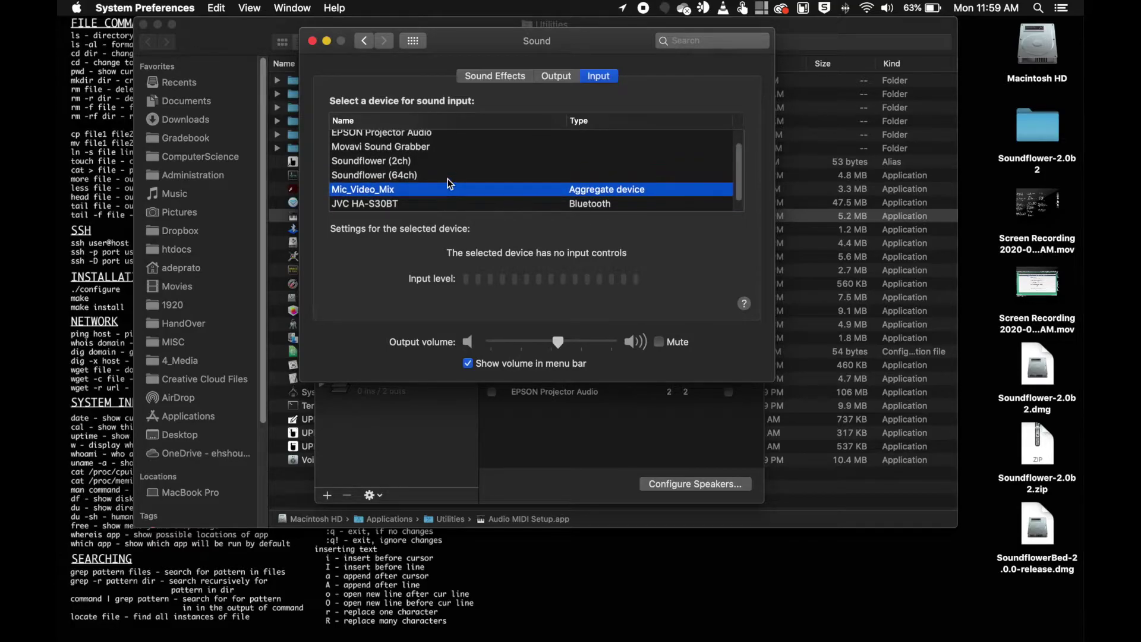
Set the sound output device to Multi-Output Device.
left_click(557, 81)
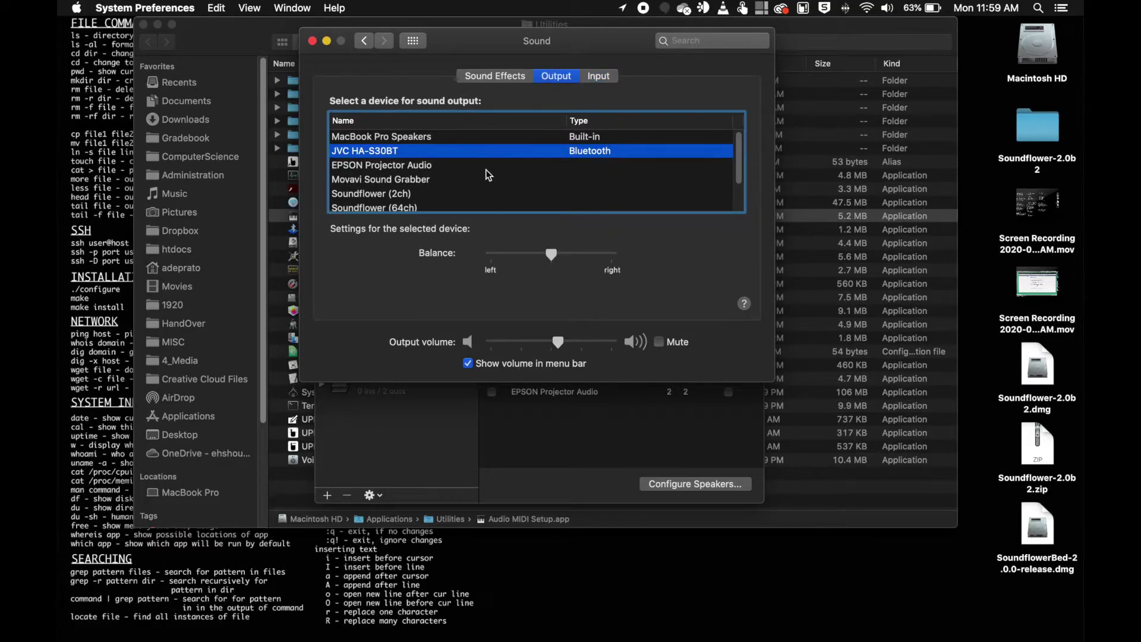
scroll(480, 174, "down", 3)
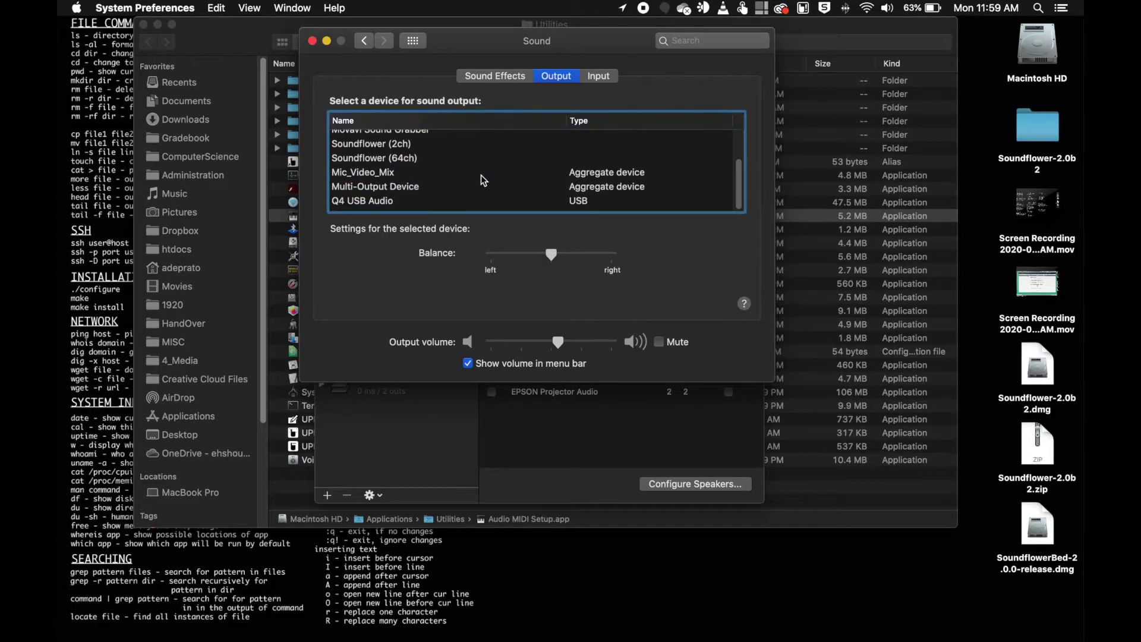
left_click(452, 188)
scroll(440, 187, "up", 1)
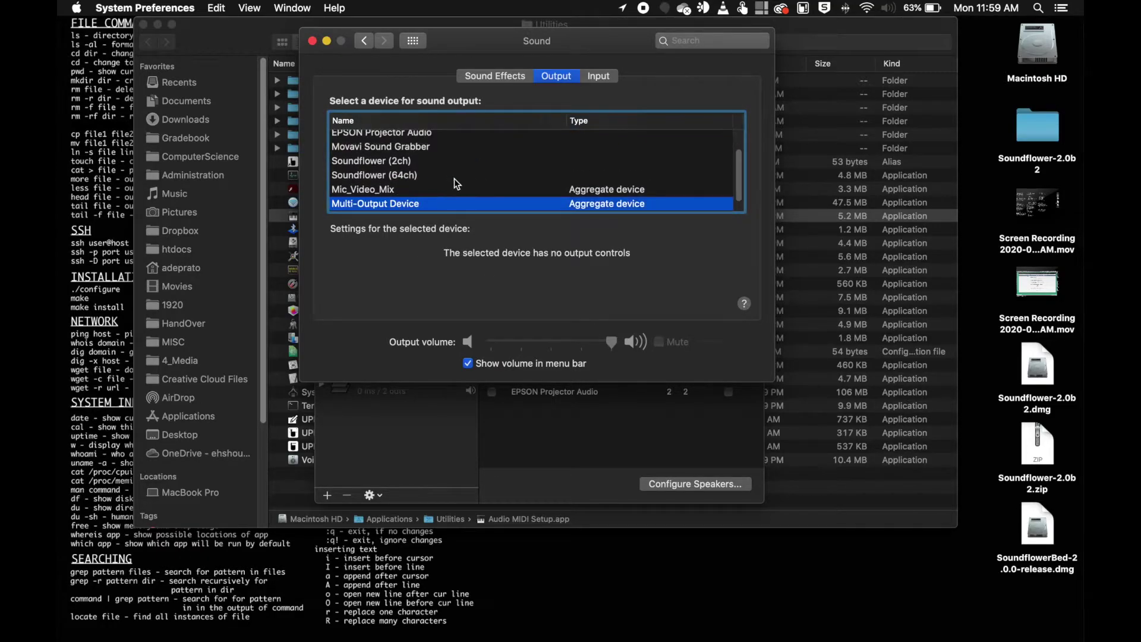
scroll(454, 178, "down", 1)
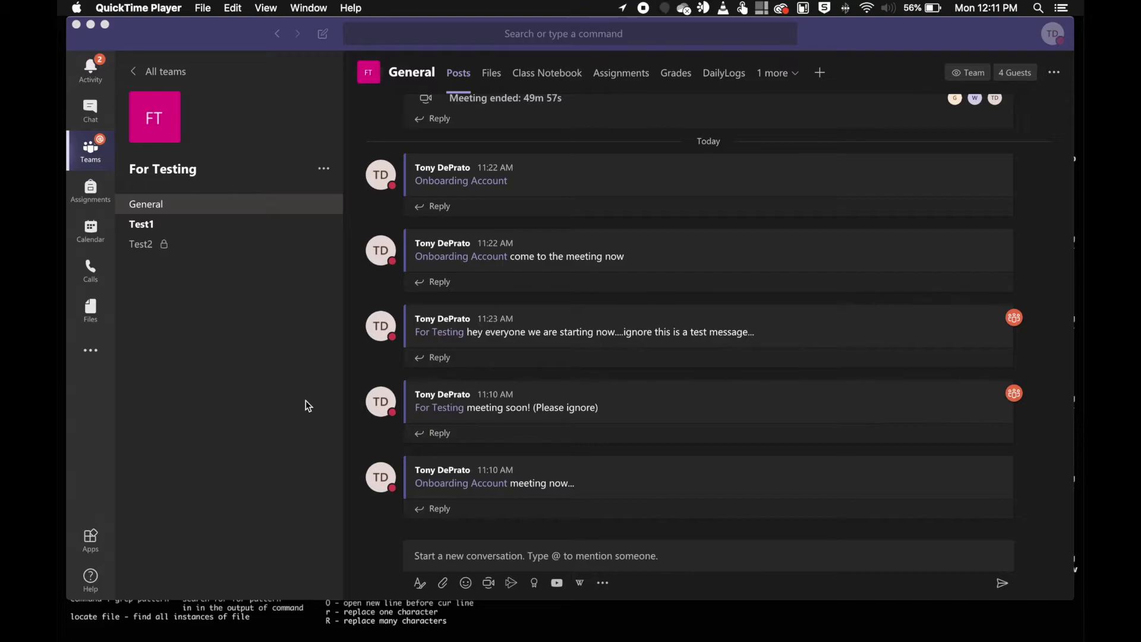
Bring Microsoft Teams forward to the For Testing team's General channel.
left_click(505, 557)
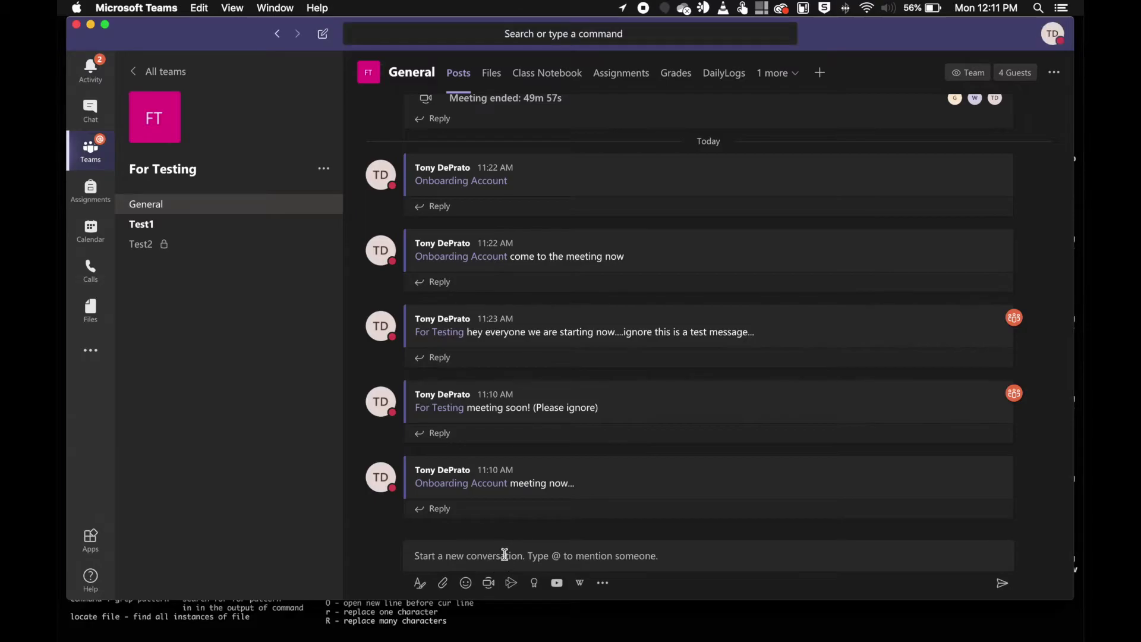
Start a Meet now meeting in the General channel with the camera off.
left_click(488, 582)
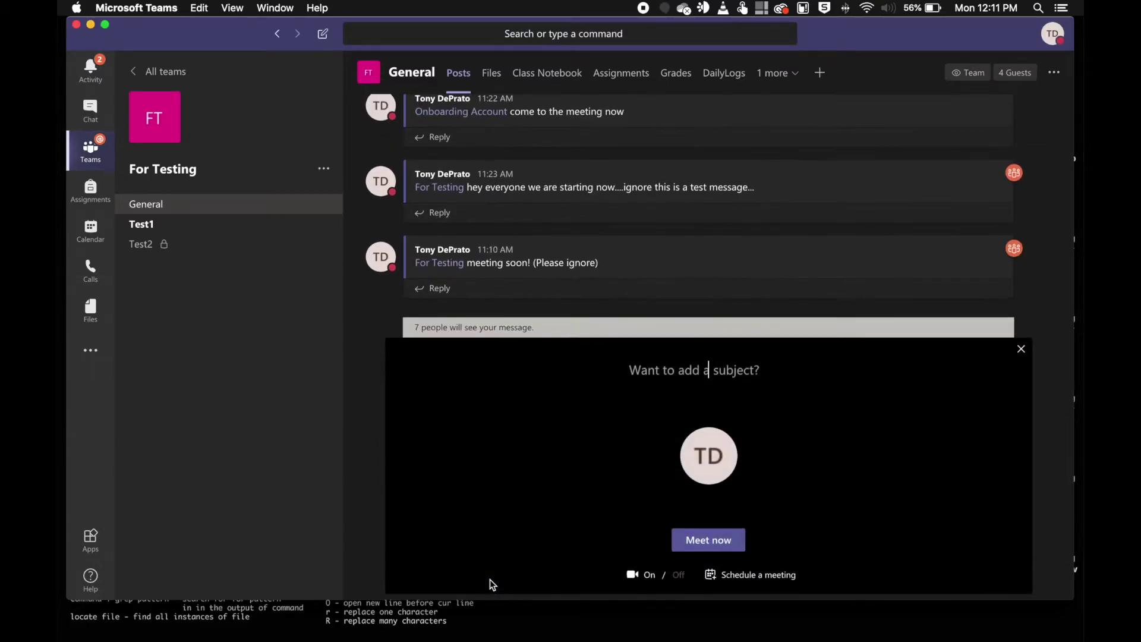
left_click(633, 573)
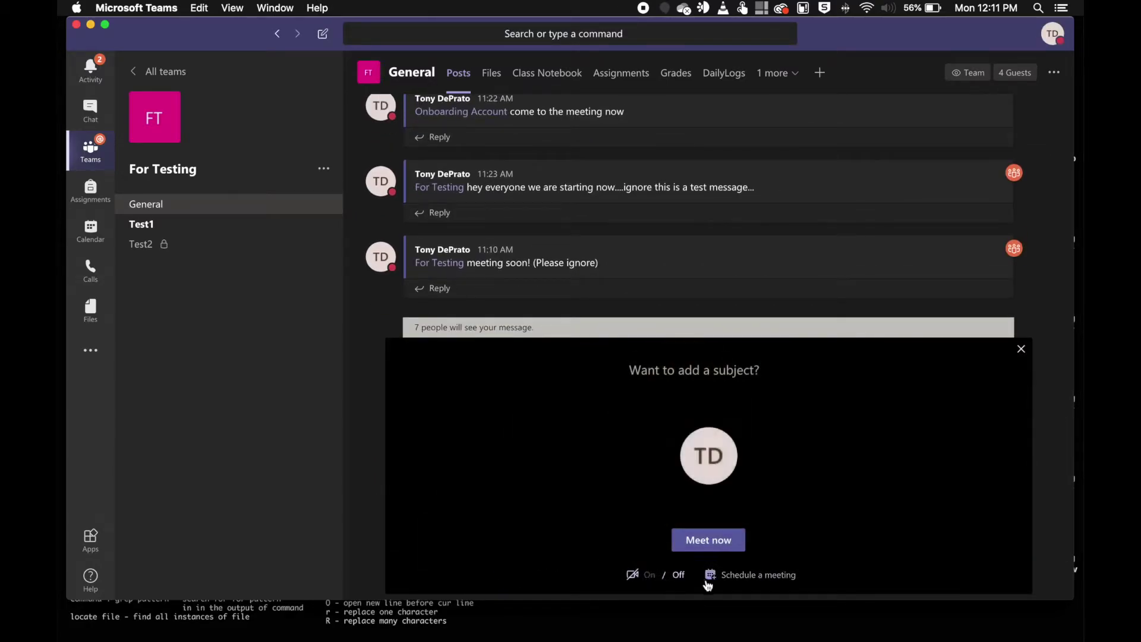
left_click(719, 545)
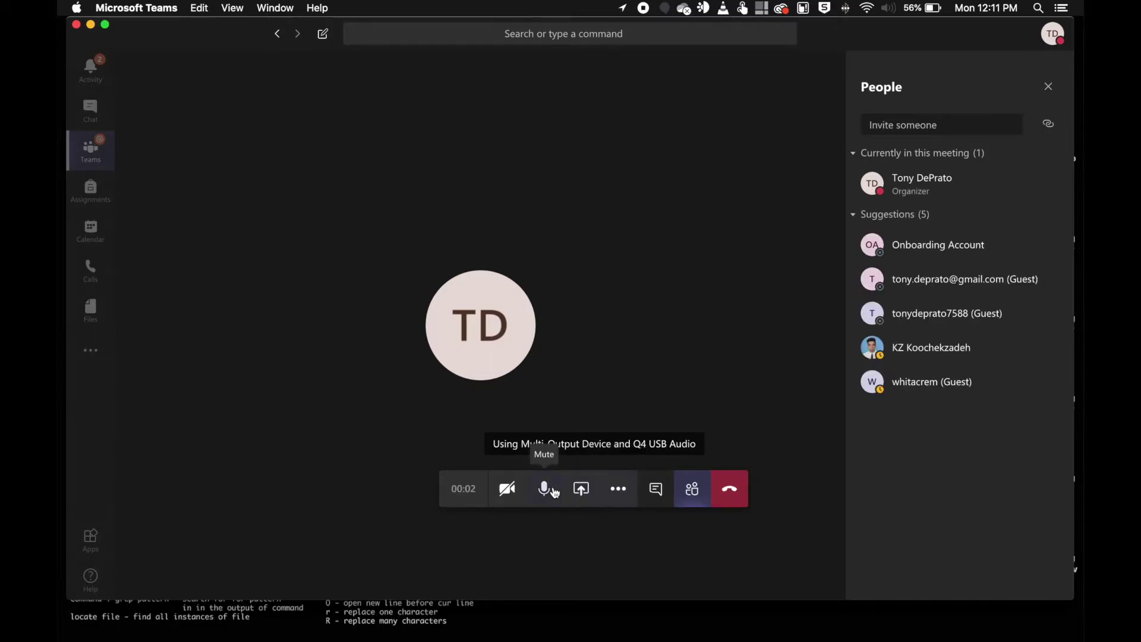
left_click(620, 489)
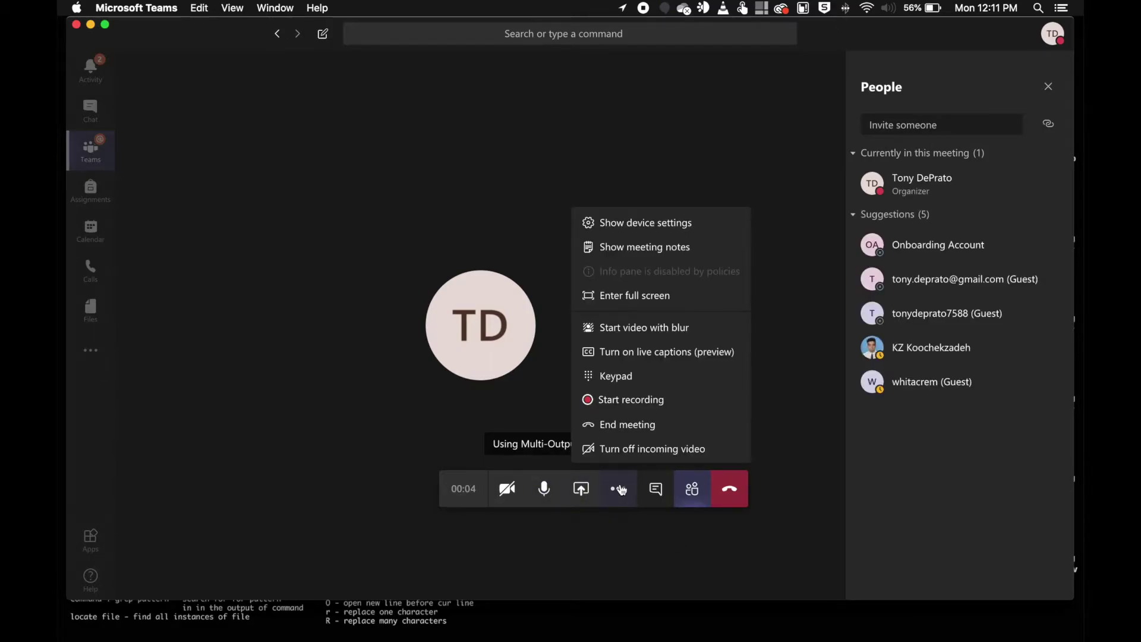
left_click(656, 224)
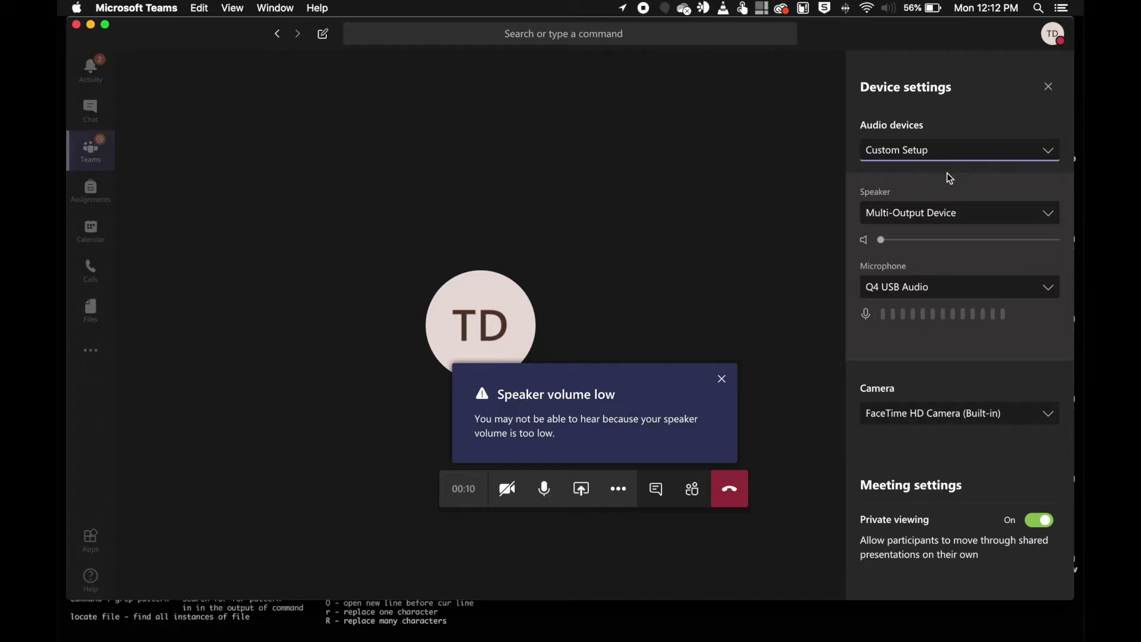
left_click(947, 151)
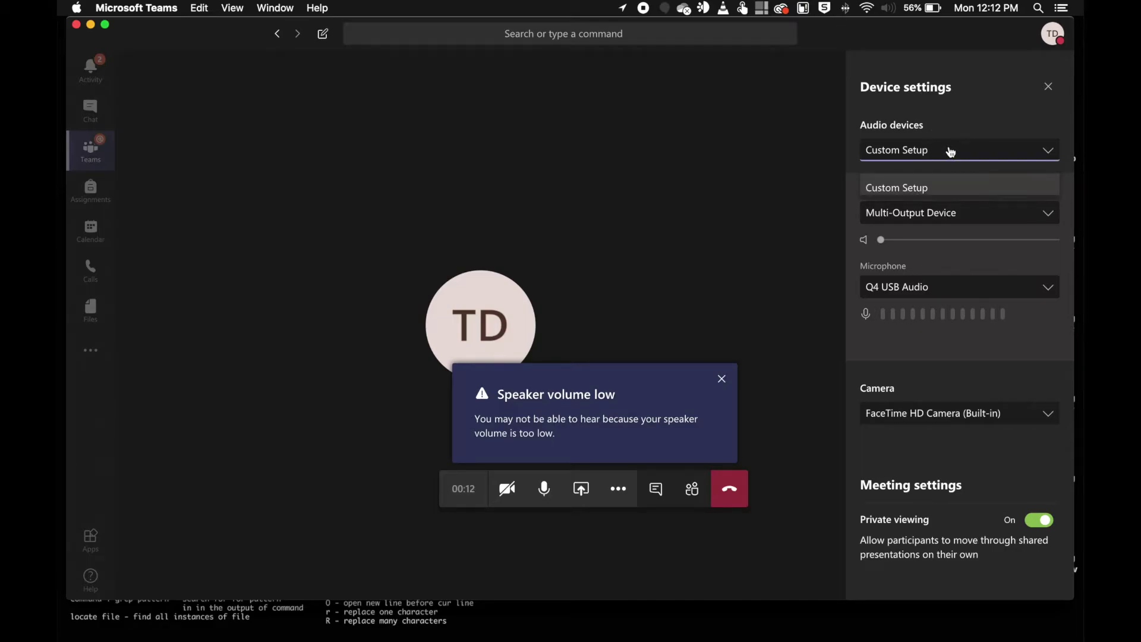
left_click(1045, 151)
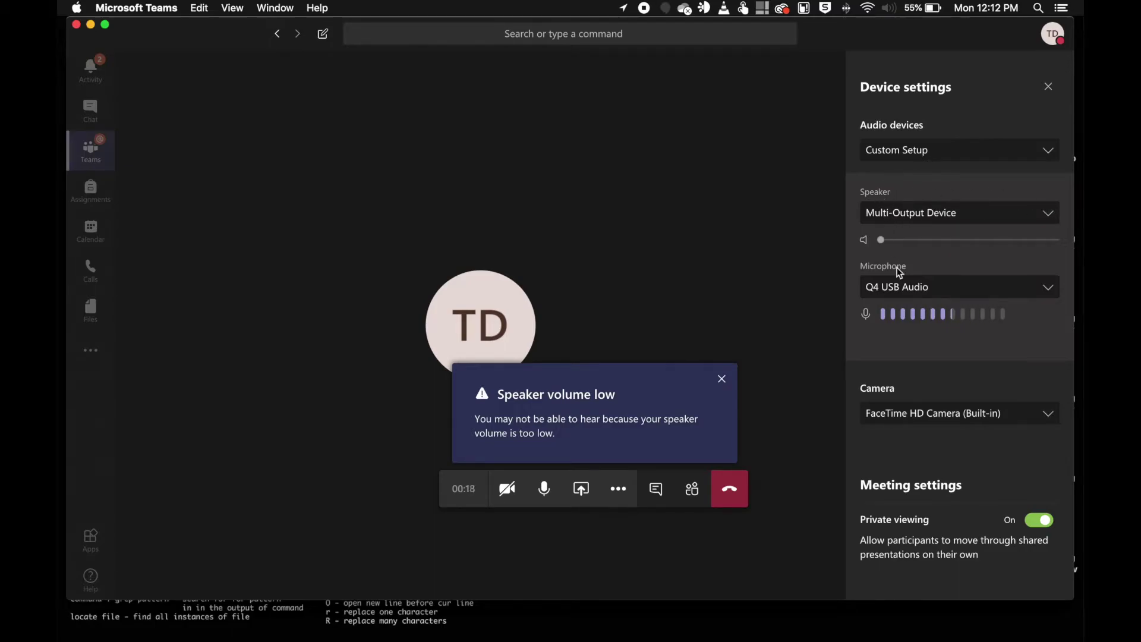
left_click(1044, 286)
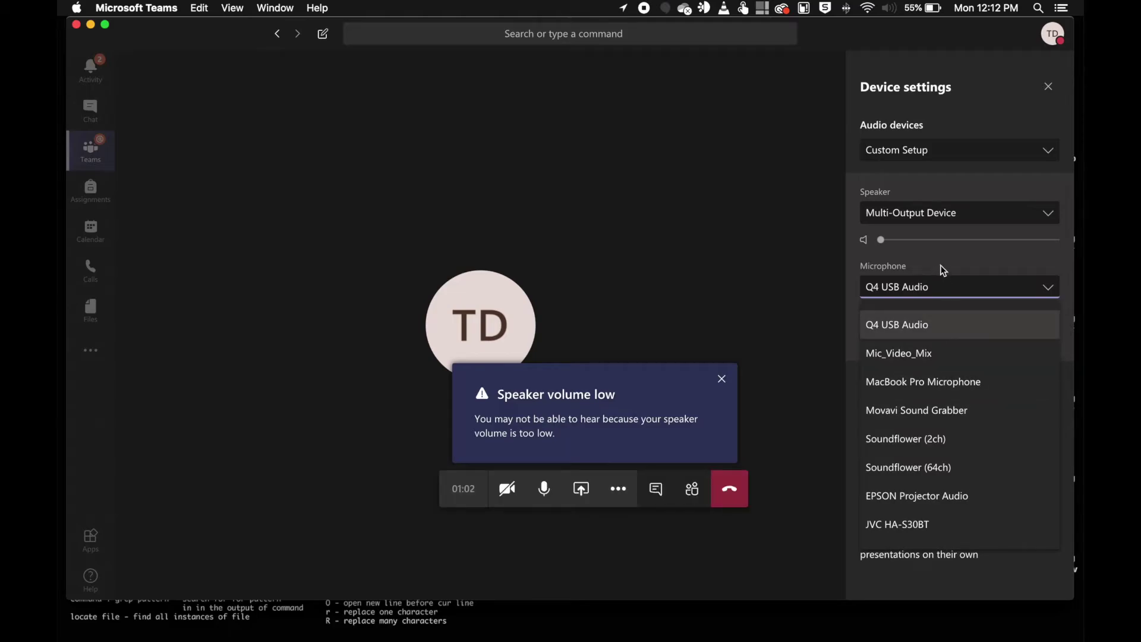
left_click(916, 283)
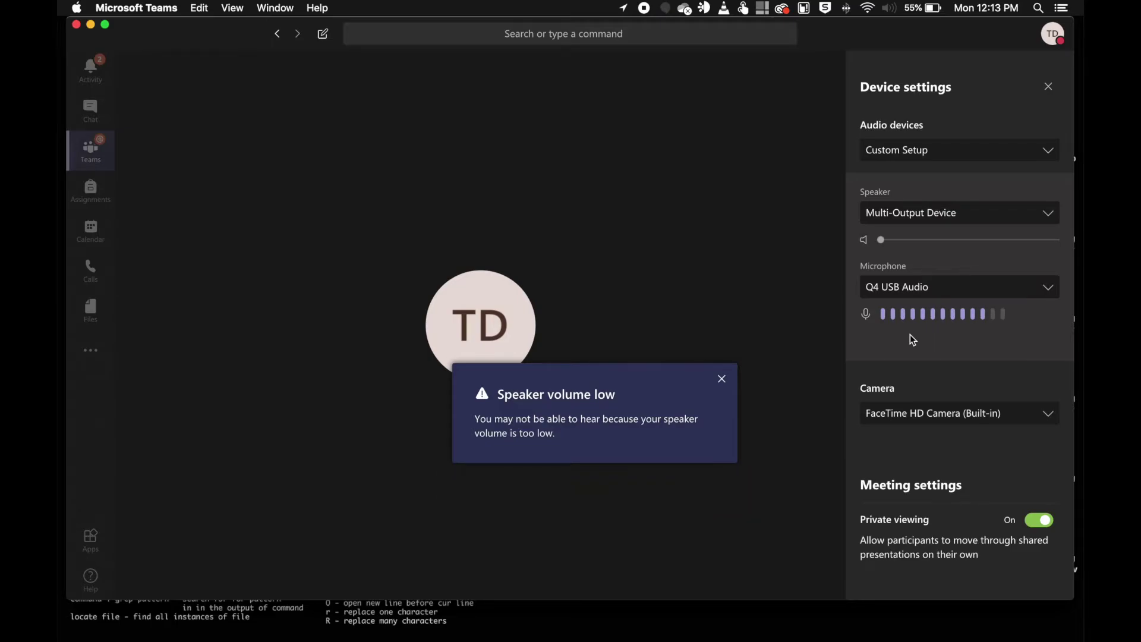
mouse_move(484, 631)
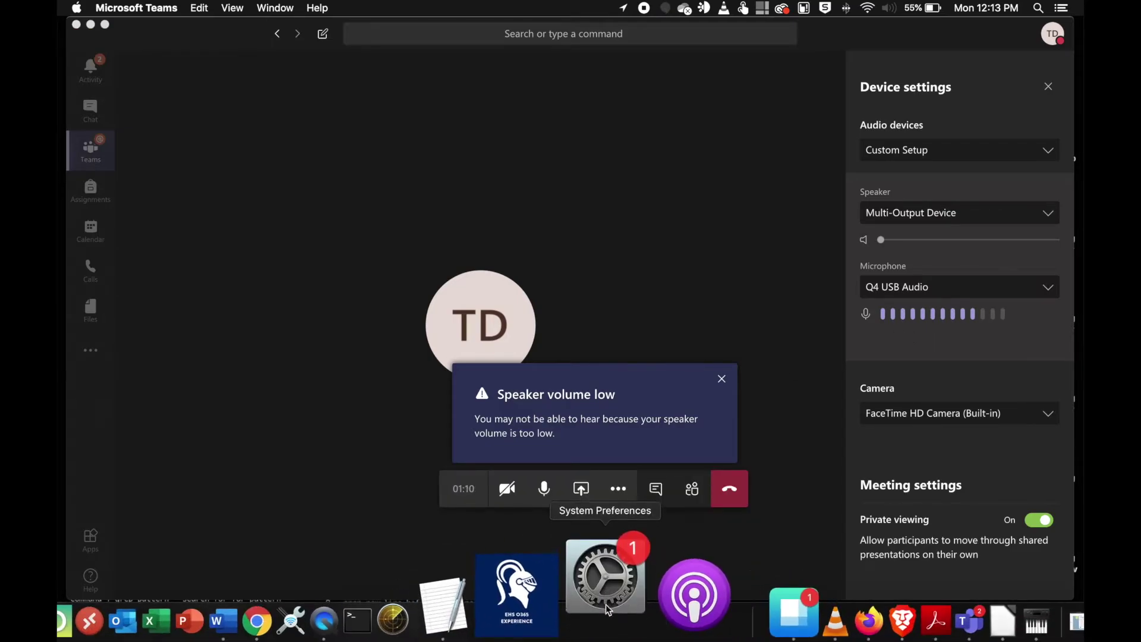
left_click(606, 609)
left_click(508, 330)
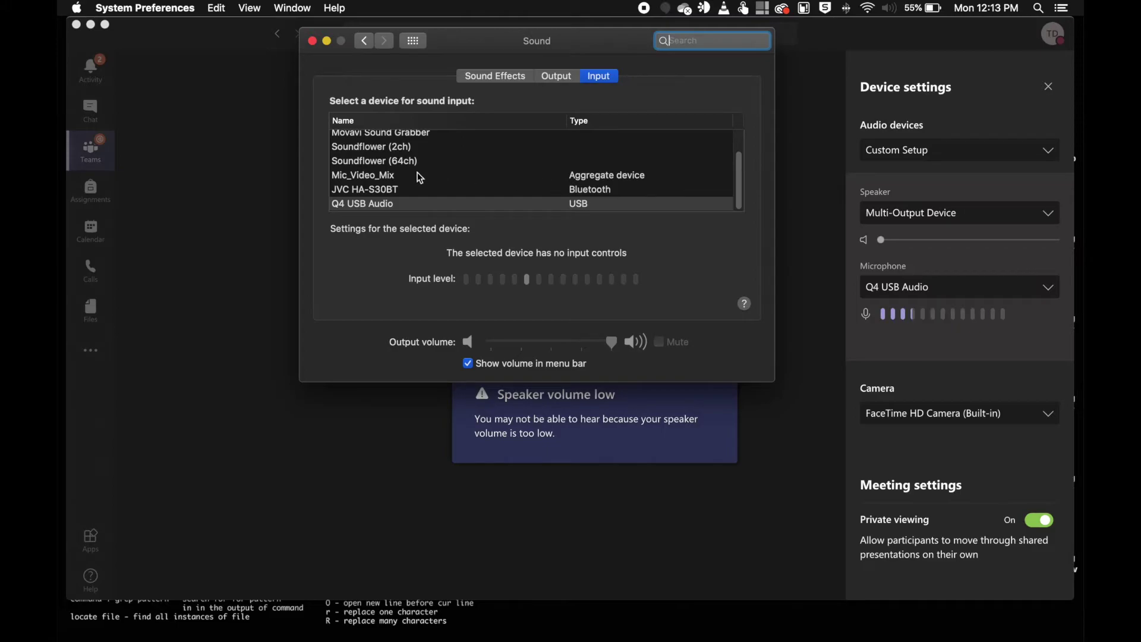
left_click(387, 177)
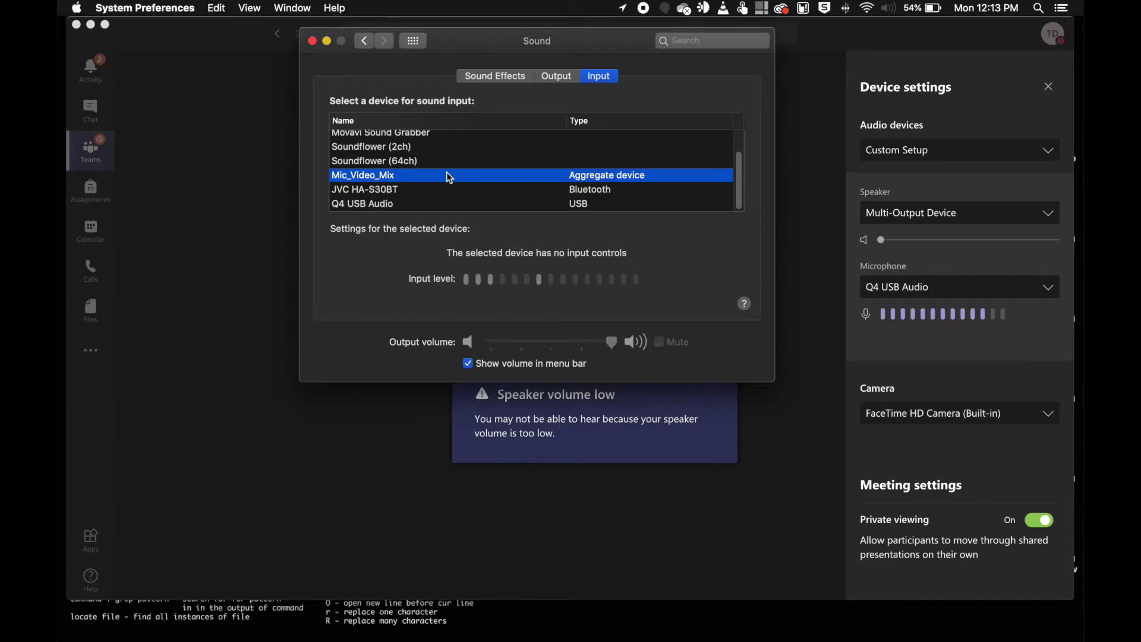
left_click(395, 206)
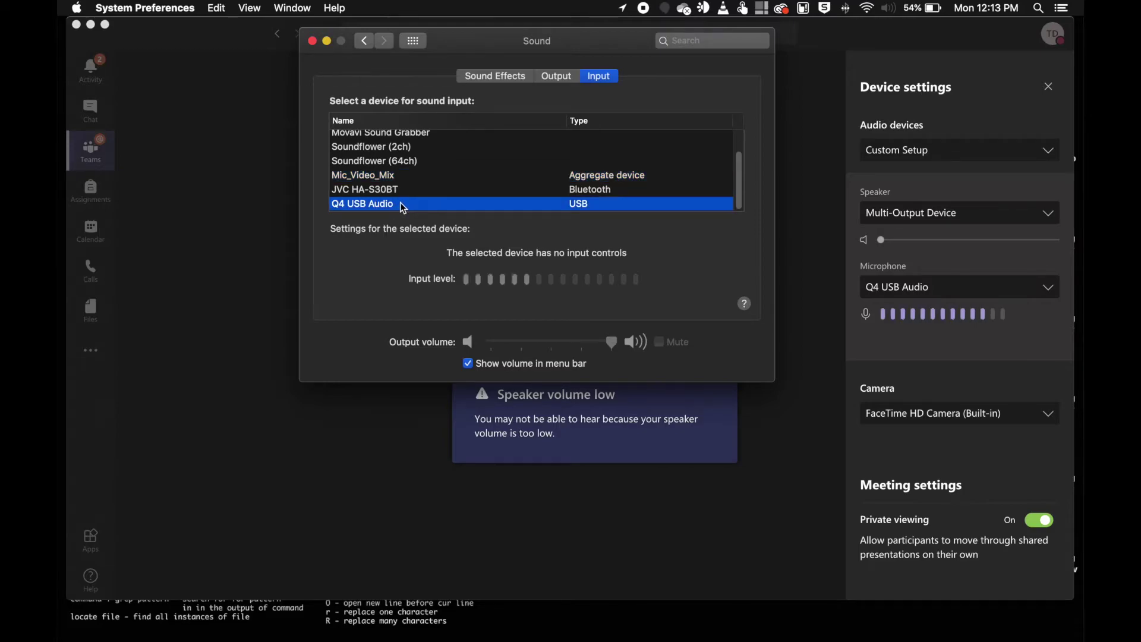
left_click(561, 81)
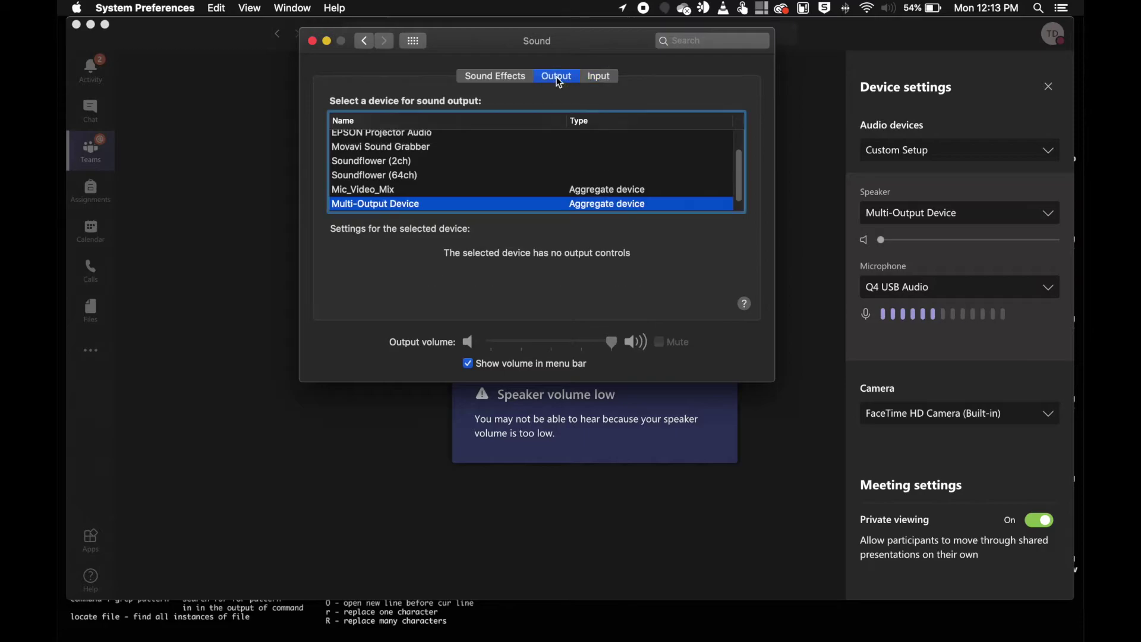
left_click(600, 74)
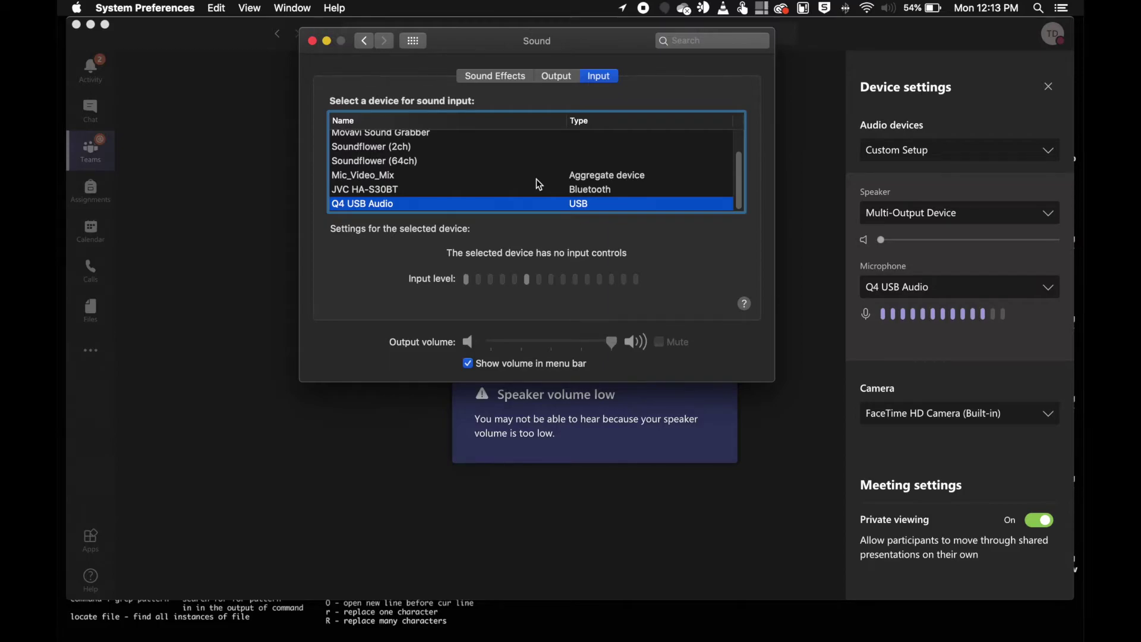
left_click(536, 179)
left_click(542, 78)
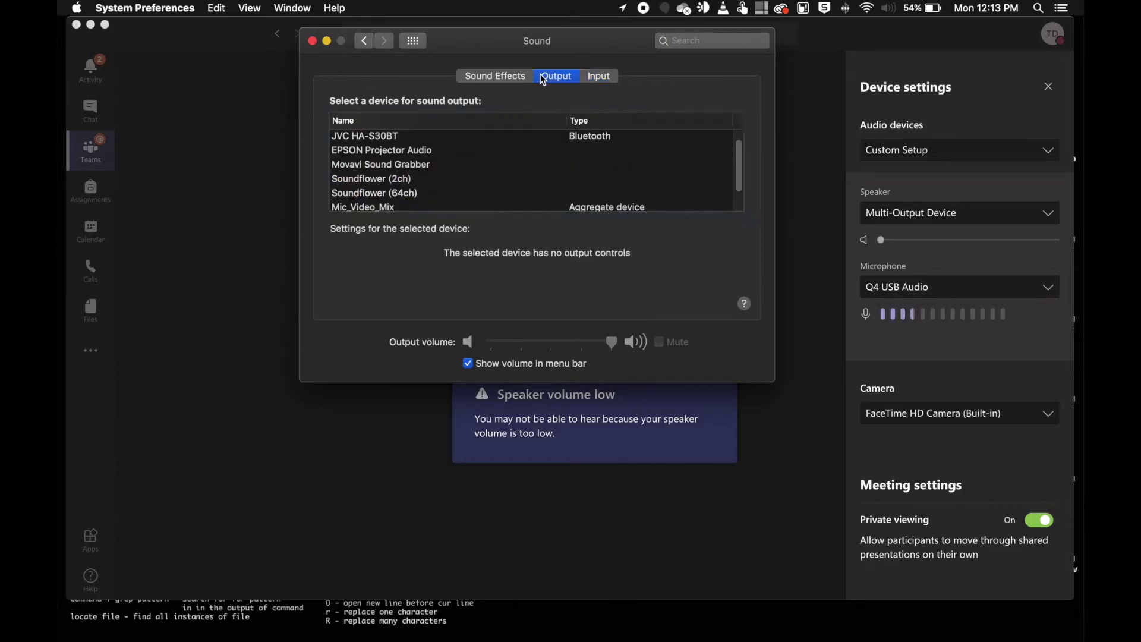
left_click(312, 41)
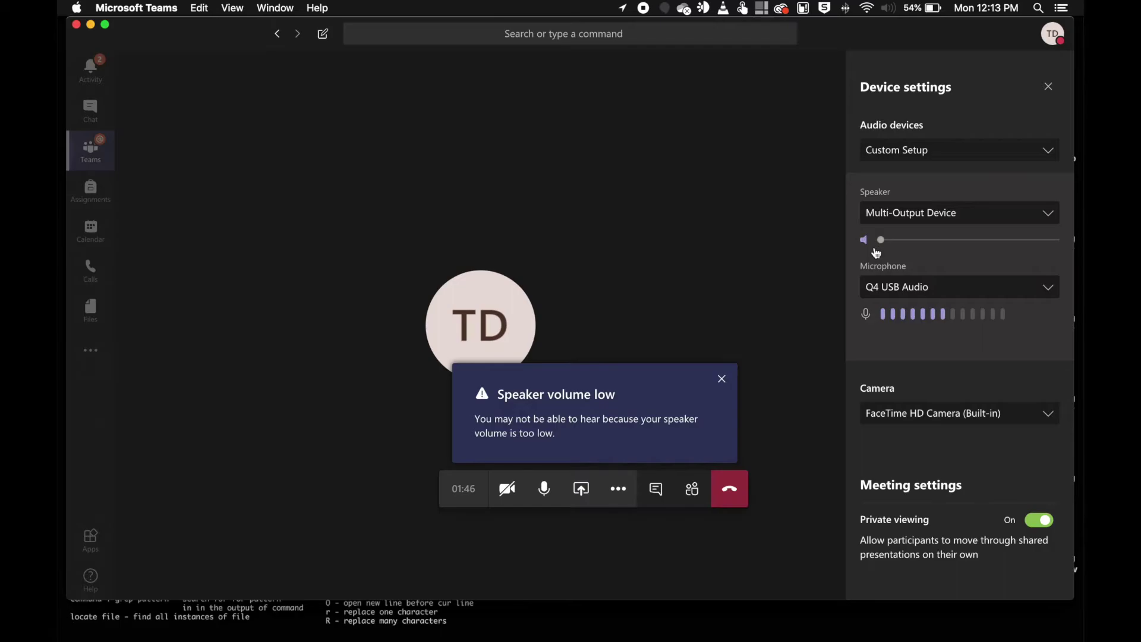
Try Soundflower (2ch) as the call microphone, then switch back to Q4 USB Audio.
left_click(938, 288)
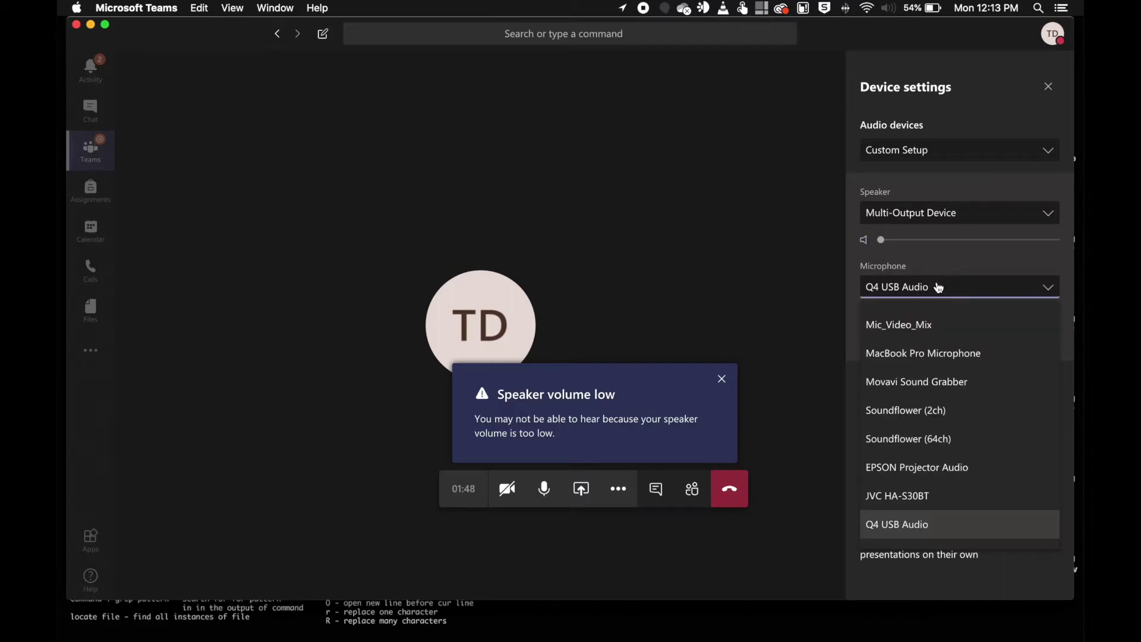
left_click(928, 412)
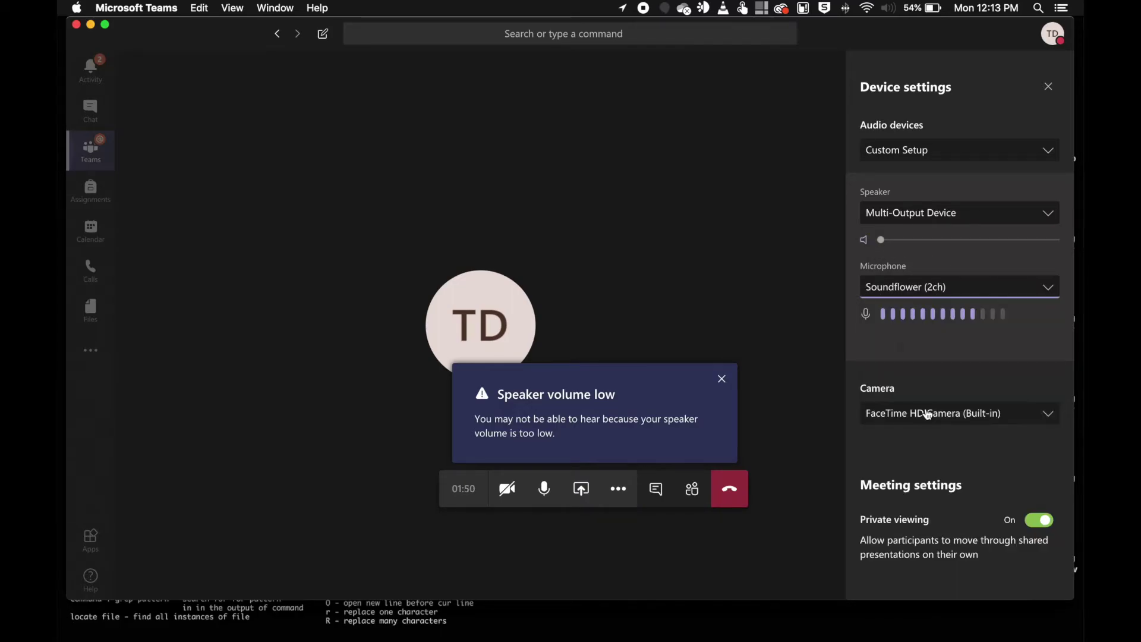
left_click(913, 288)
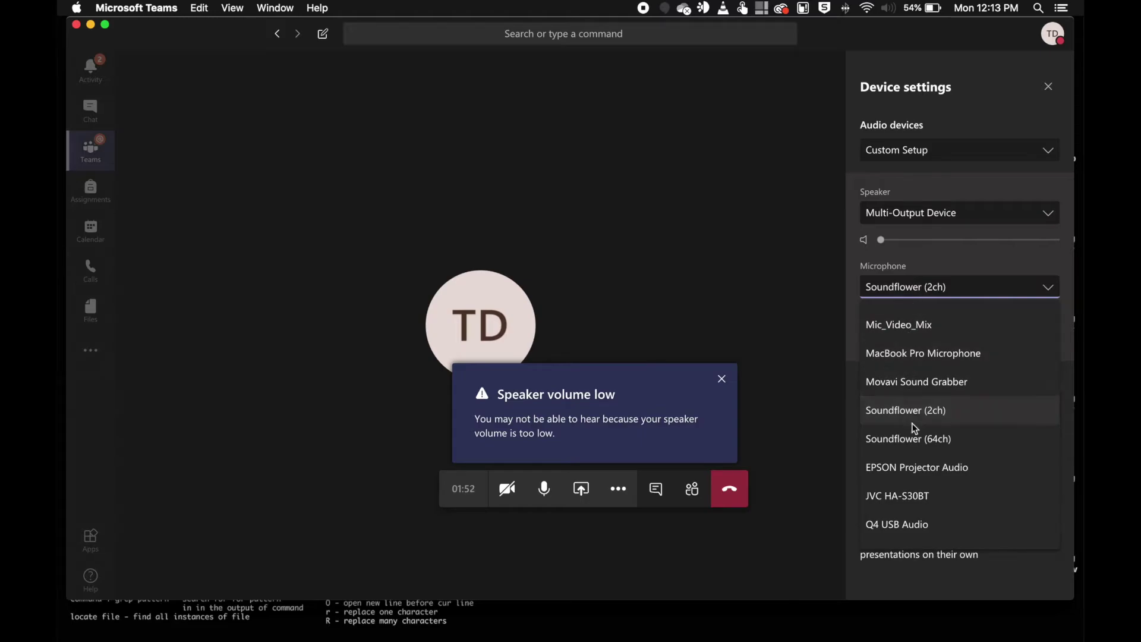
left_click(907, 522)
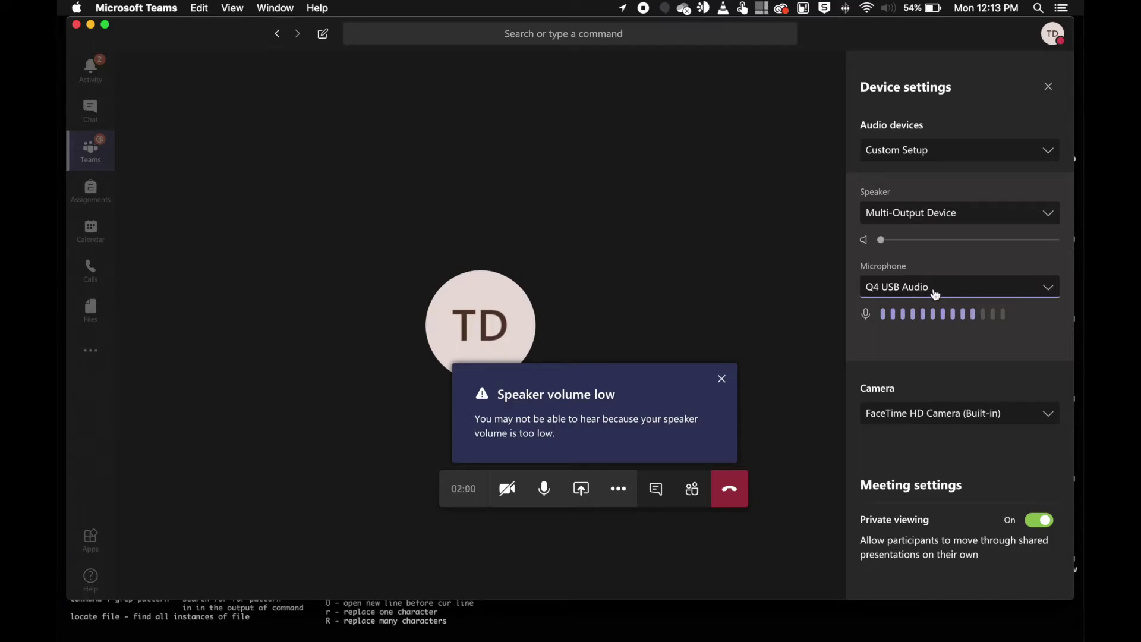
Dismiss the speaker volume low warning and choose Soundflower (2ch) as microphone again.
left_click(721, 379)
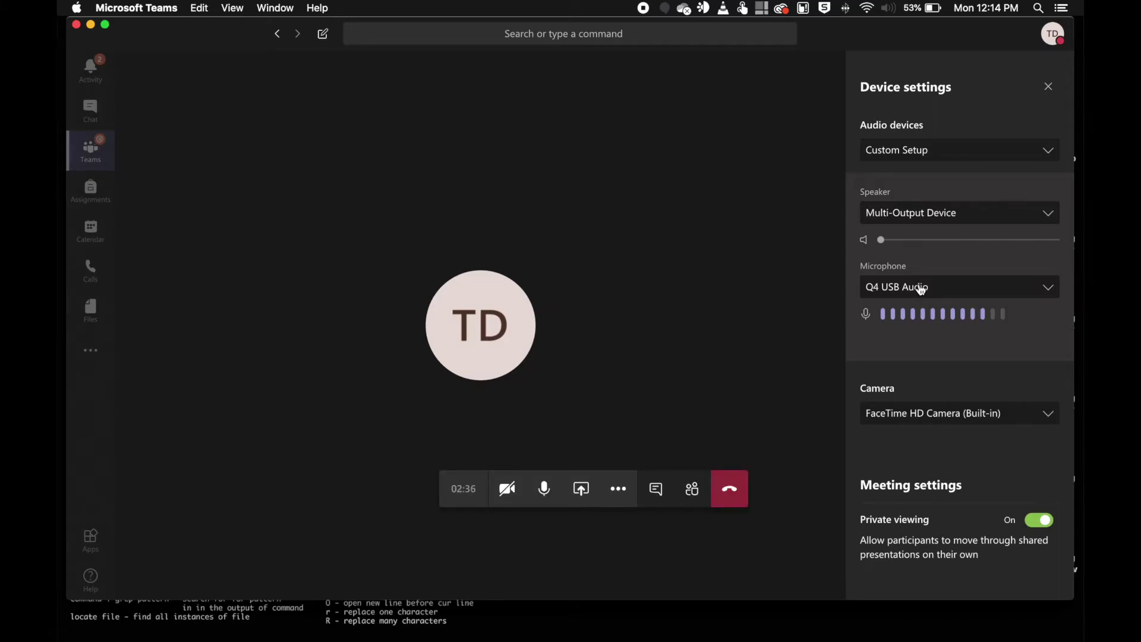
left_click(920, 288)
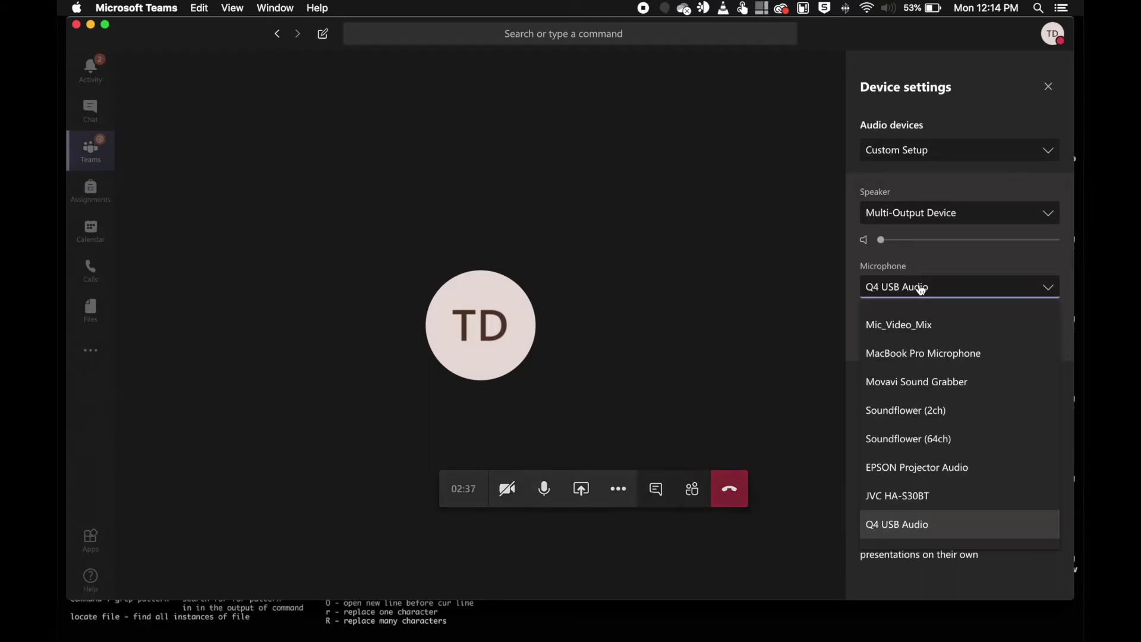
left_click(908, 416)
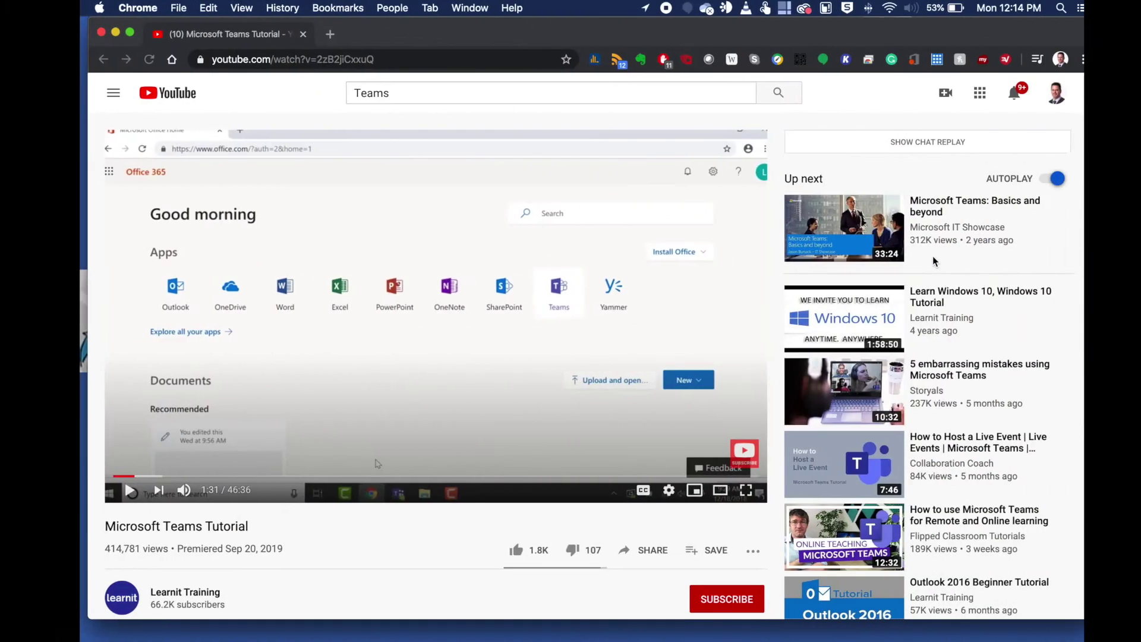
left_click(108, 489)
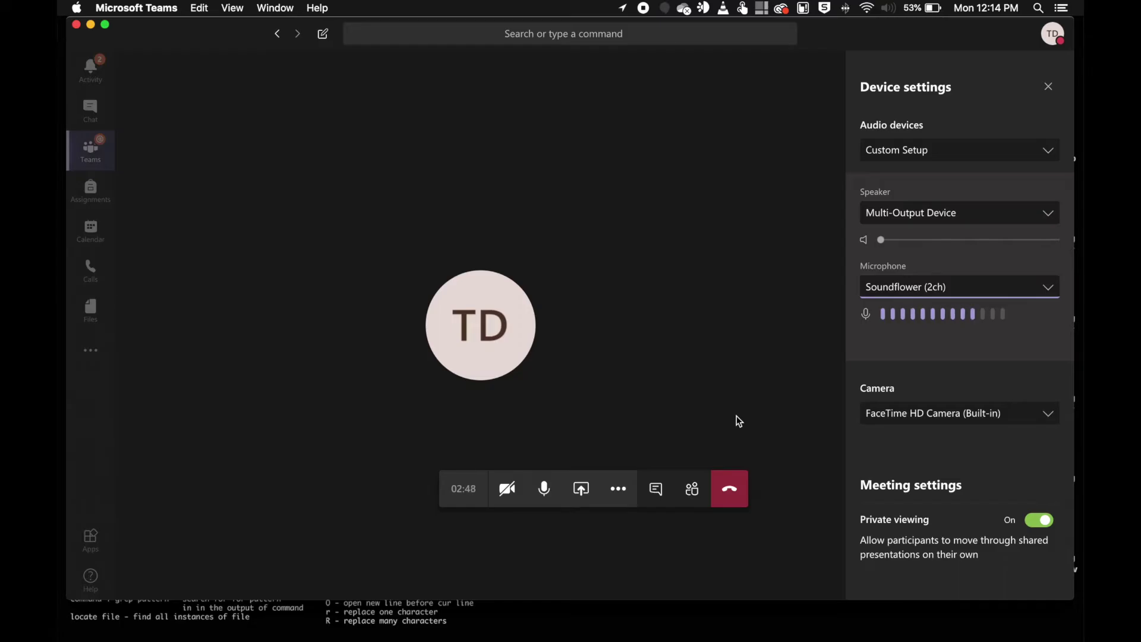
key("ctrl+Right")
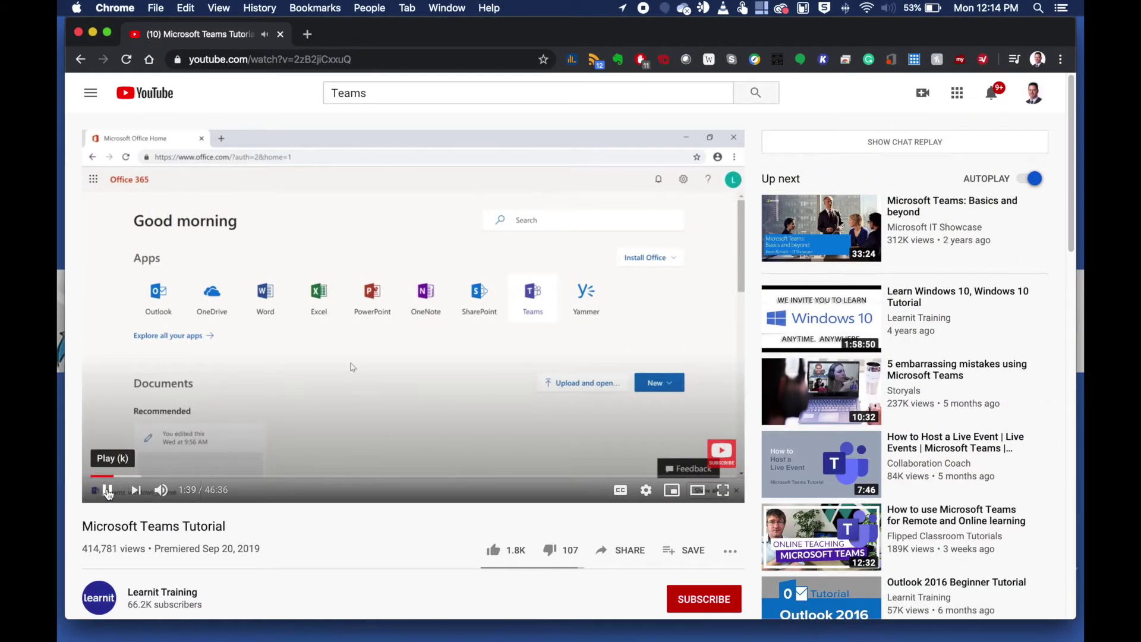
key("ctrl+Left")
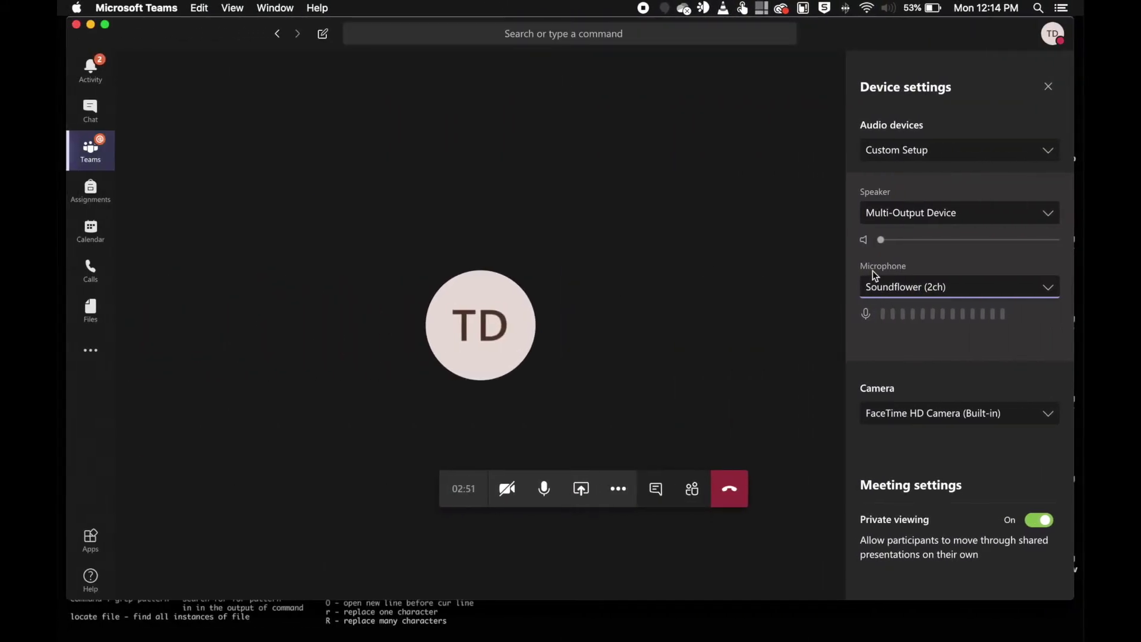
left_click(909, 288)
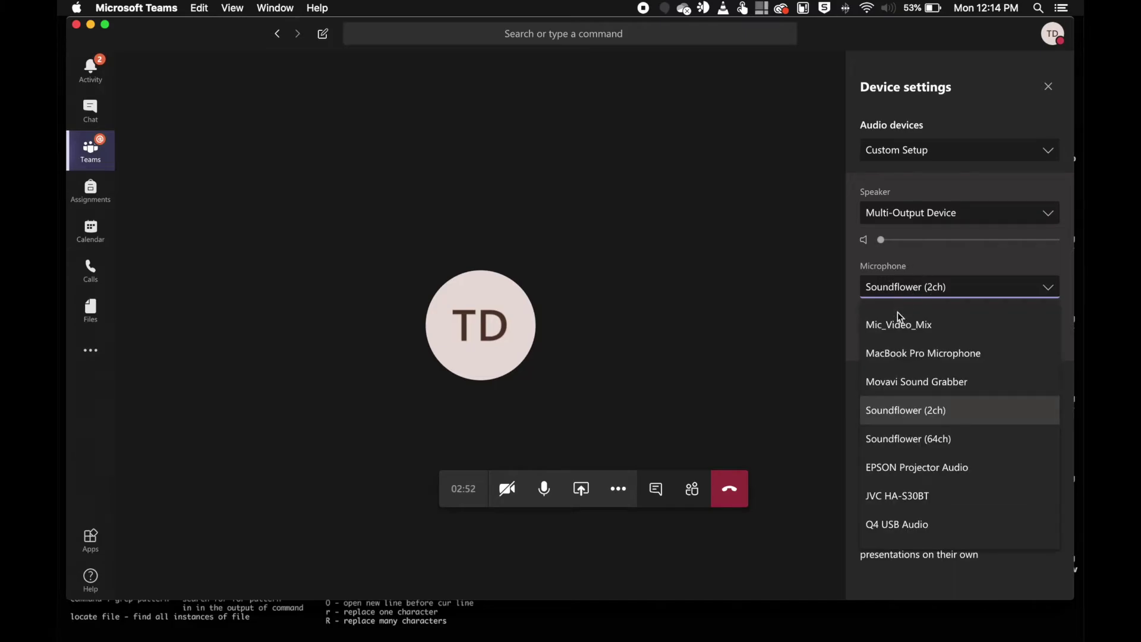
left_click(890, 524)
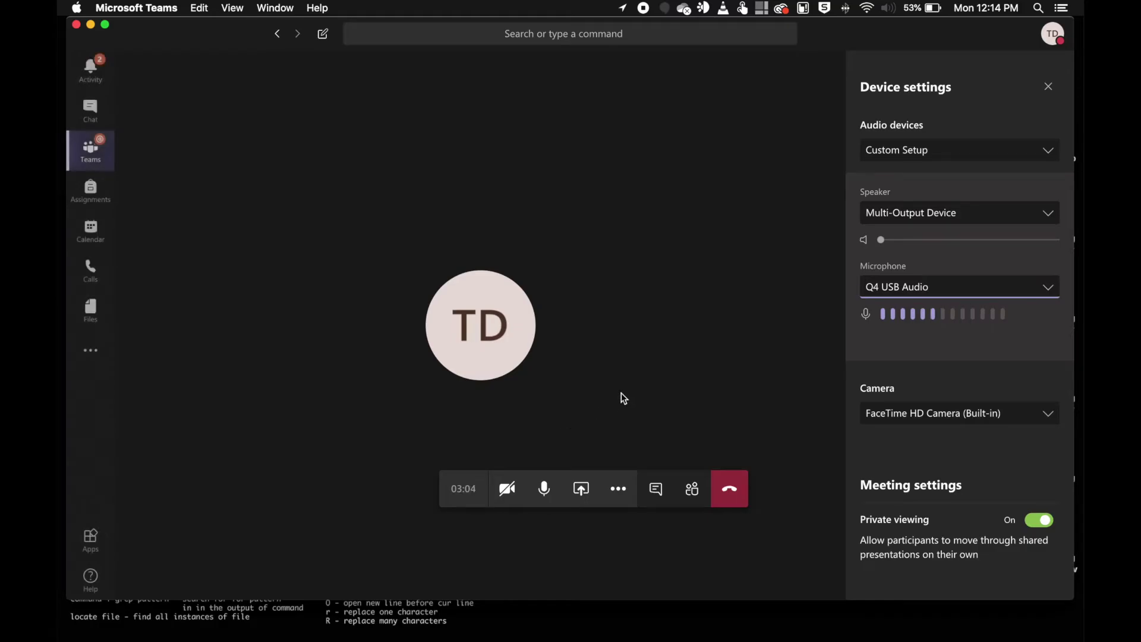
key("ctrl+Right")
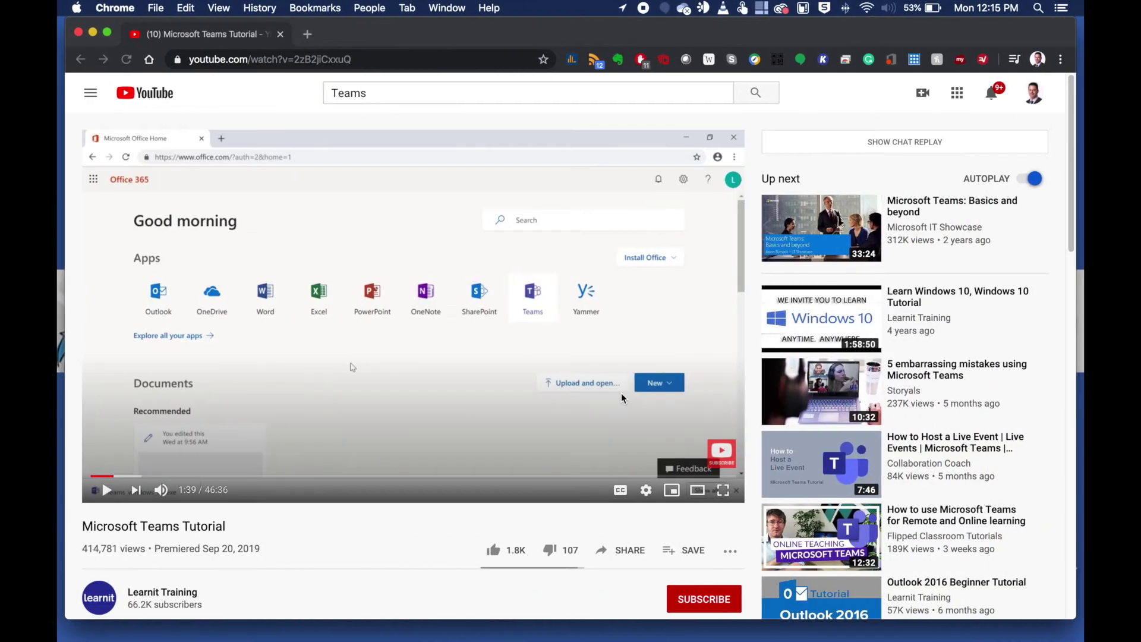
Move the YouTube Chrome window onto Desktop 1 with the Teams call.
key("ctrl+Up")
left_click_drag(555, 77, 323, 44)
left_click(323, 44)
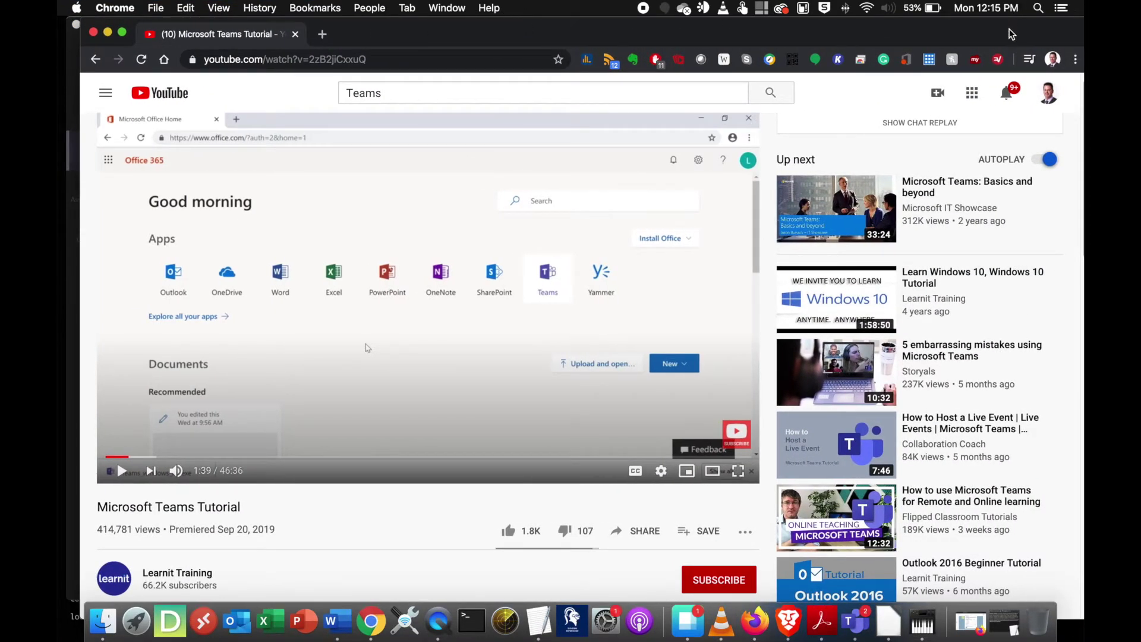
Narrow the Chrome window and bring the Teams call back in front.
left_click_drag(1010, 33, 987, 33)
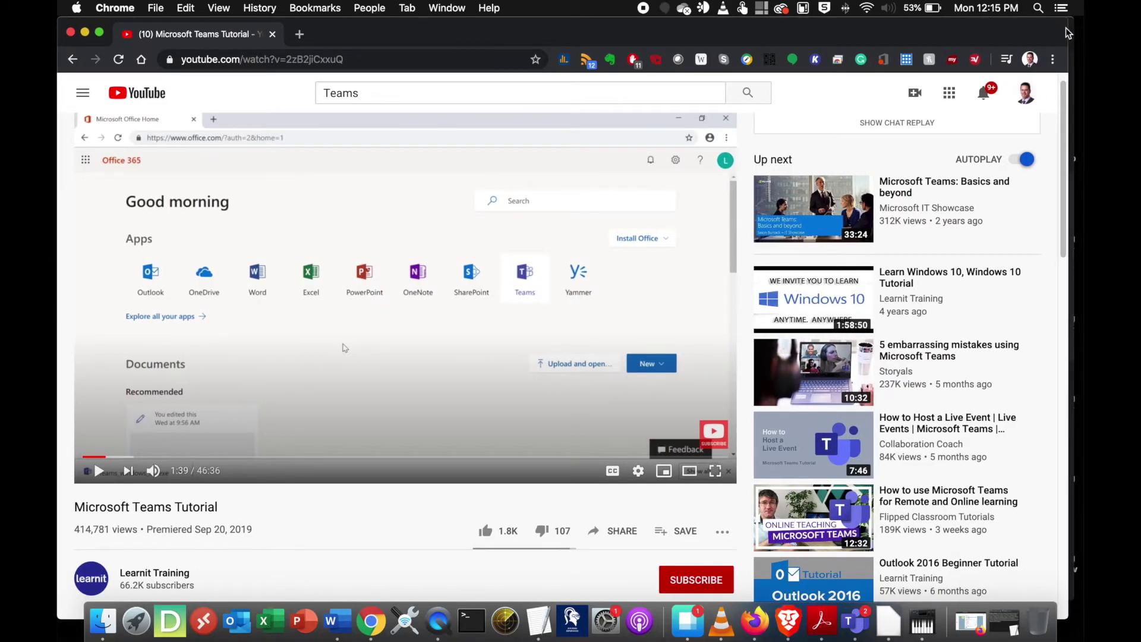
left_click_drag(1065, 23, 820, 59)
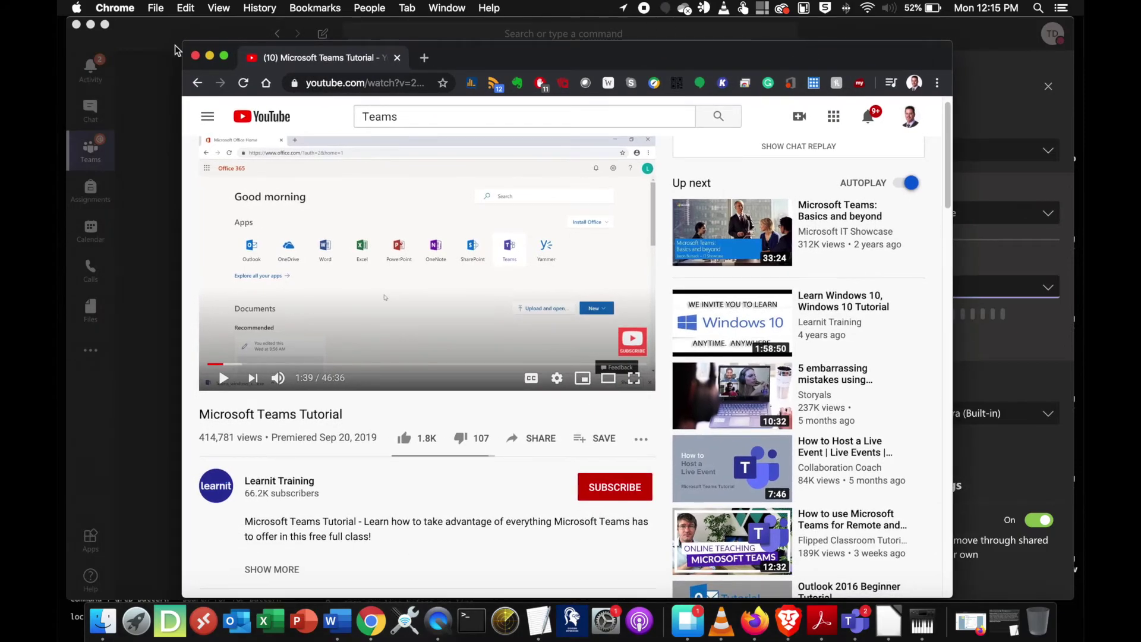
left_click(156, 42)
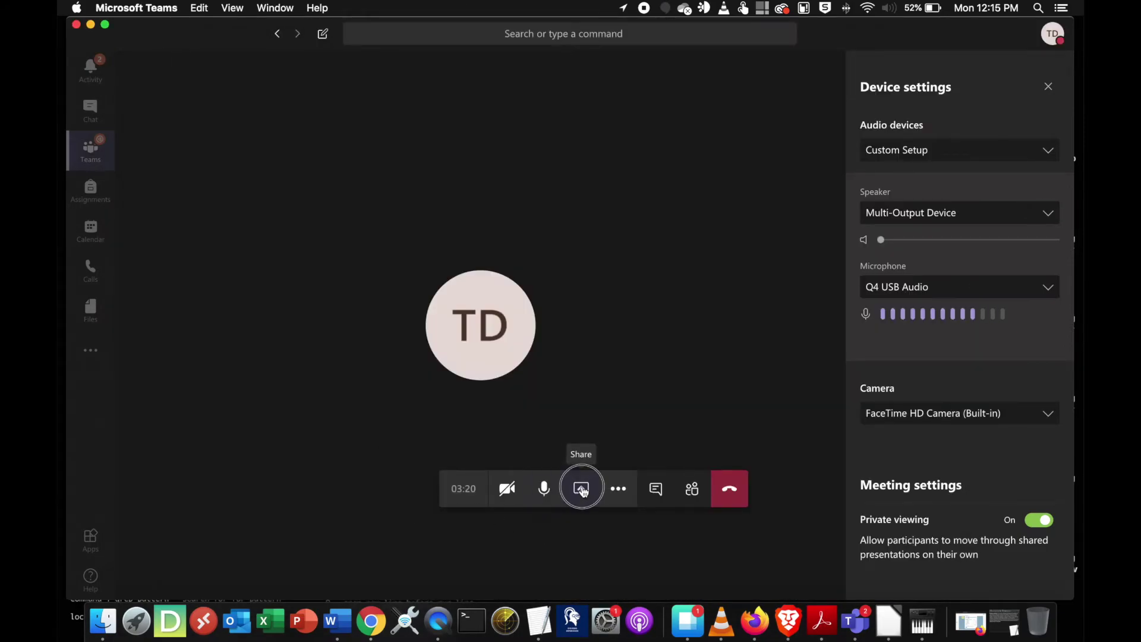
left_click(581, 488)
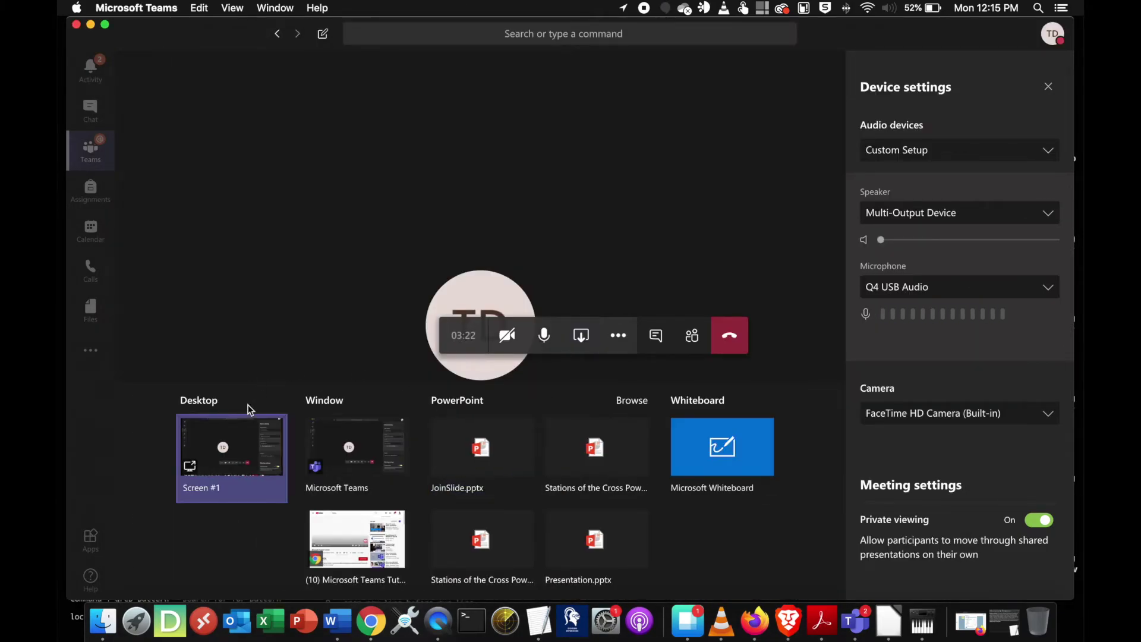
Share the Chrome YouTube window in the meeting and return to the call screen.
left_click(358, 535)
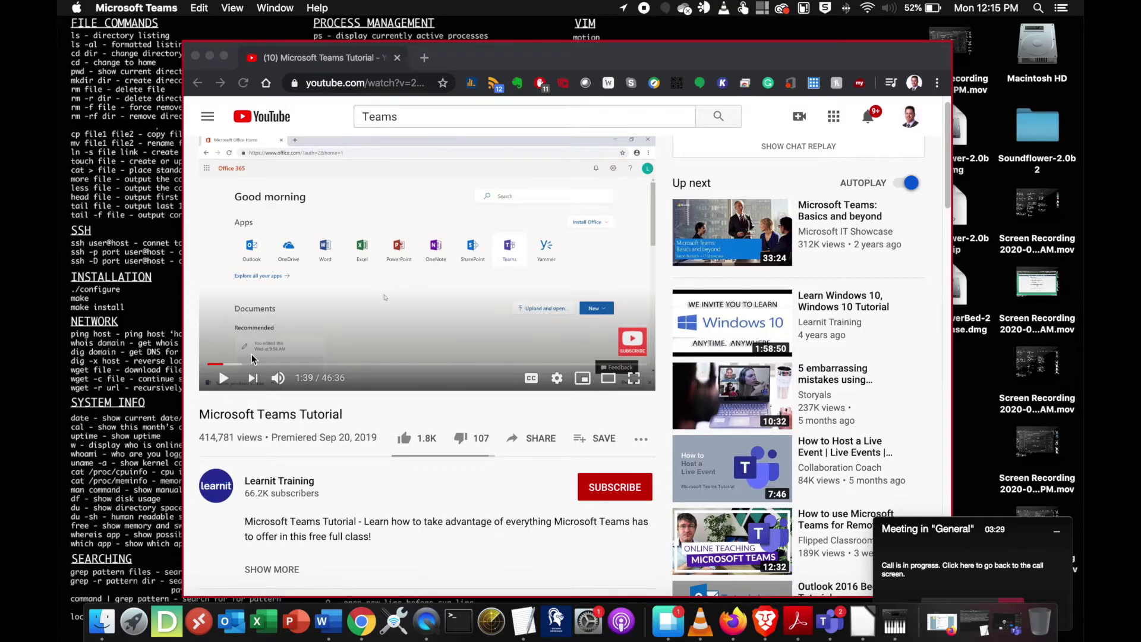
left_click(920, 557)
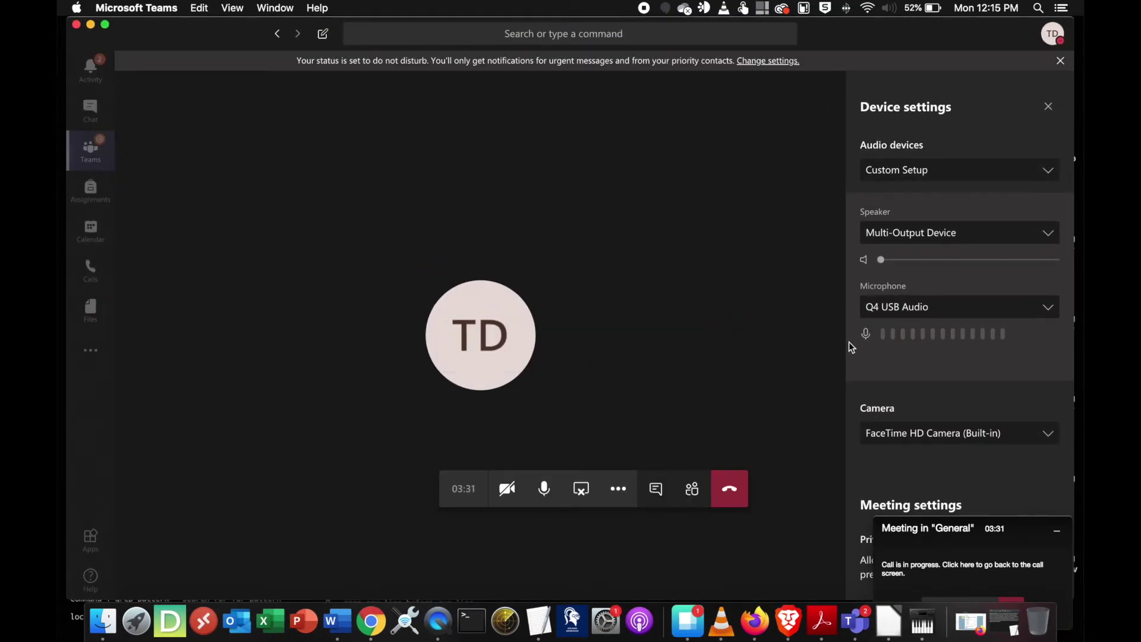
Set the call microphone to Soundflower (2ch) and play the shared YouTube tutorial.
left_click(908, 313)
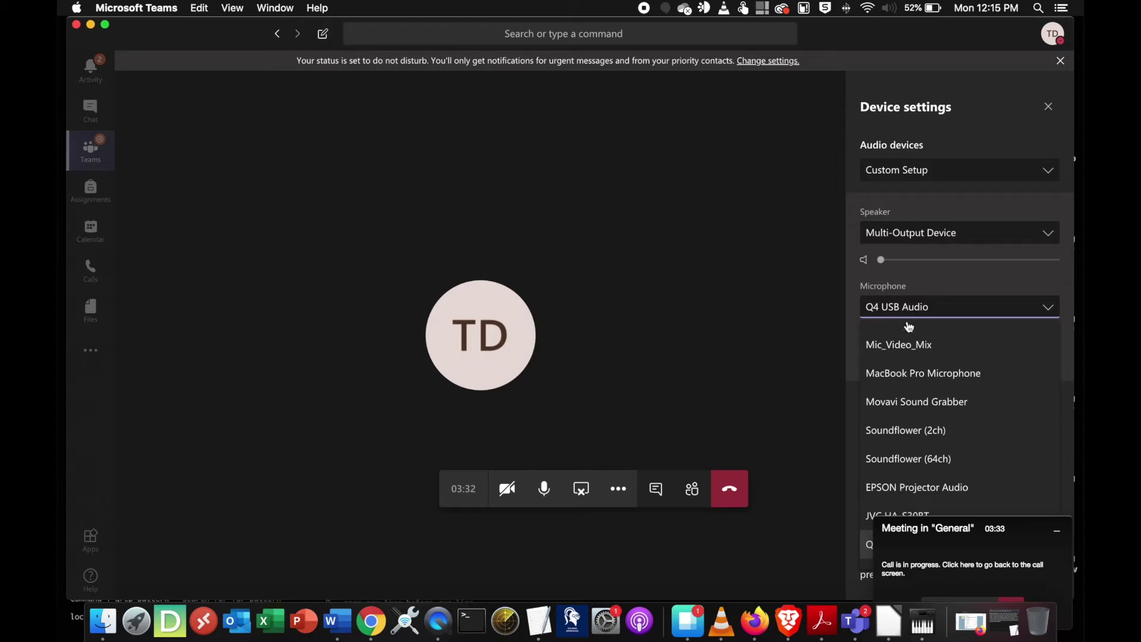
left_click(900, 432)
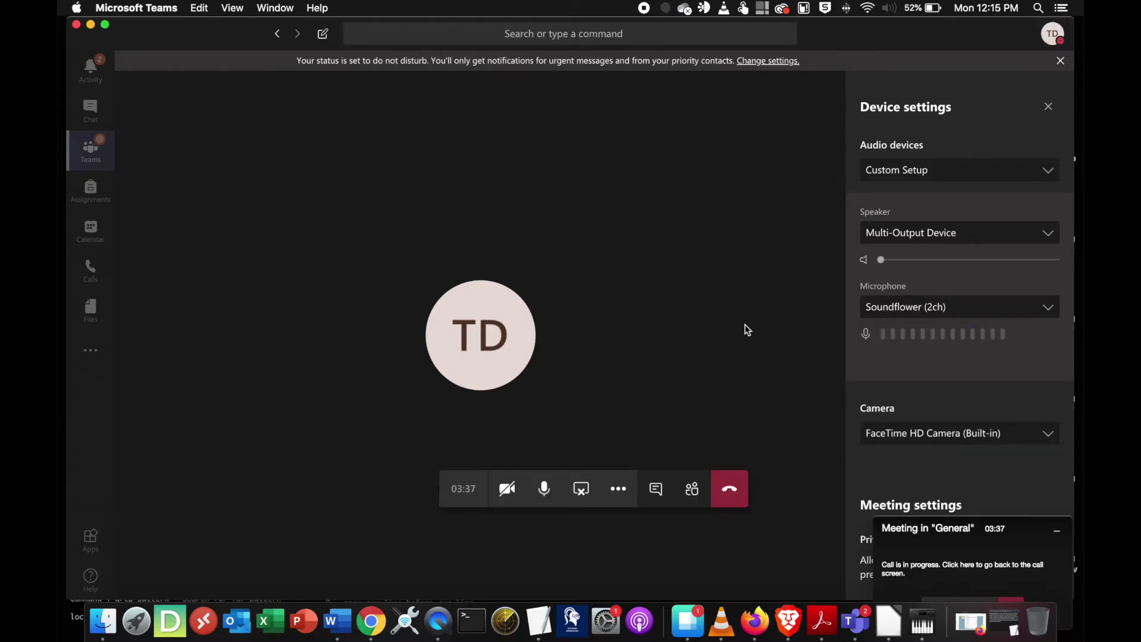
left_click(91, 24)
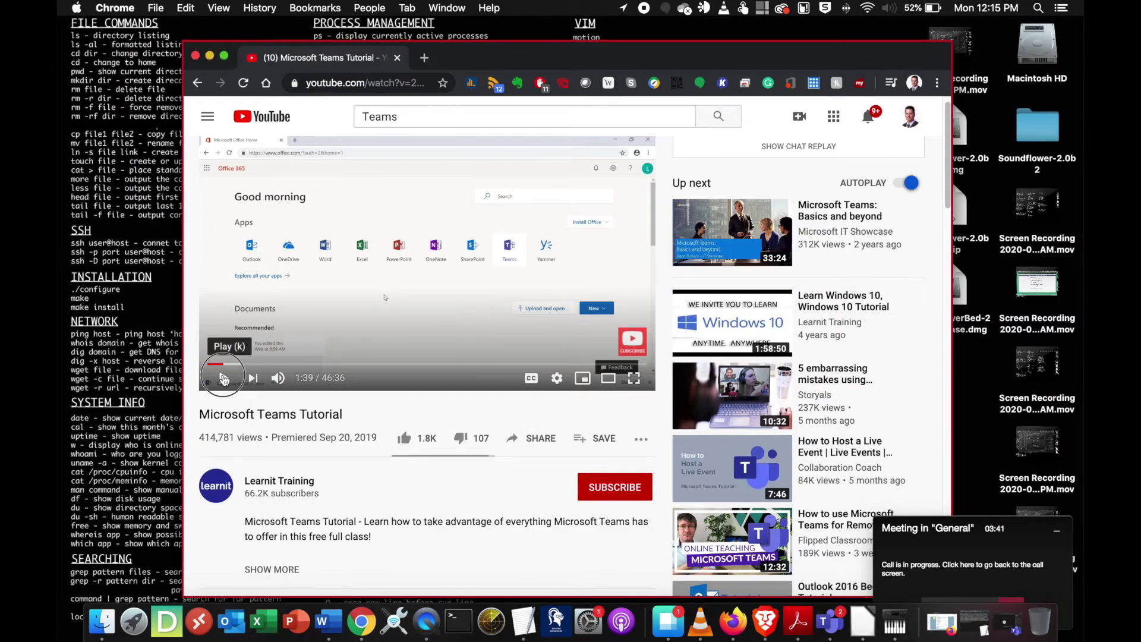
left_click(218, 378)
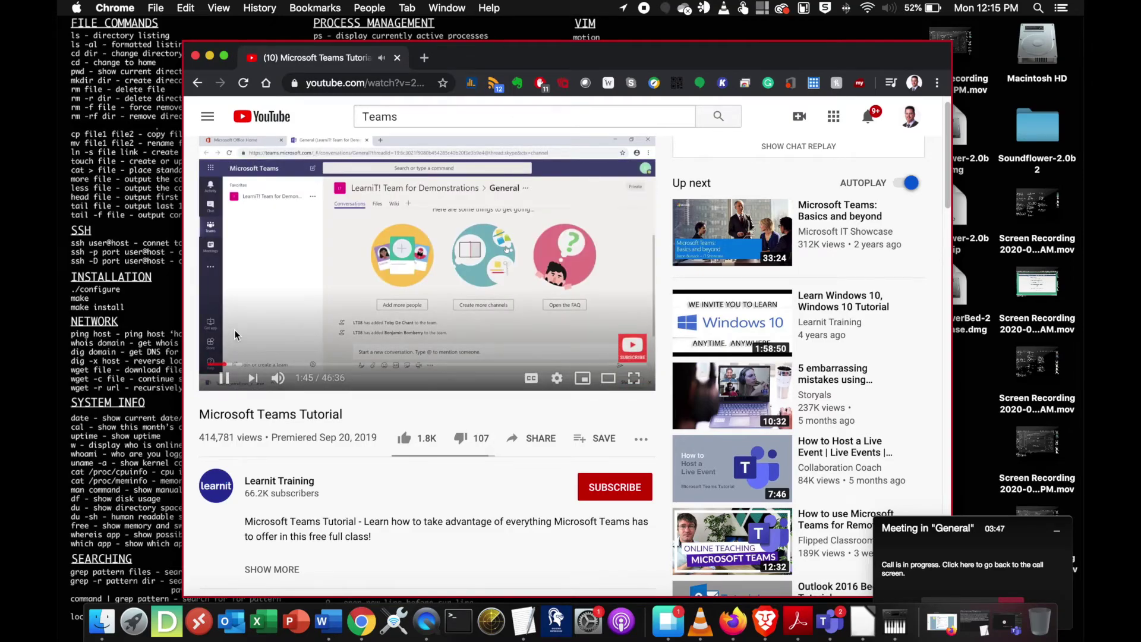
left_click(952, 543)
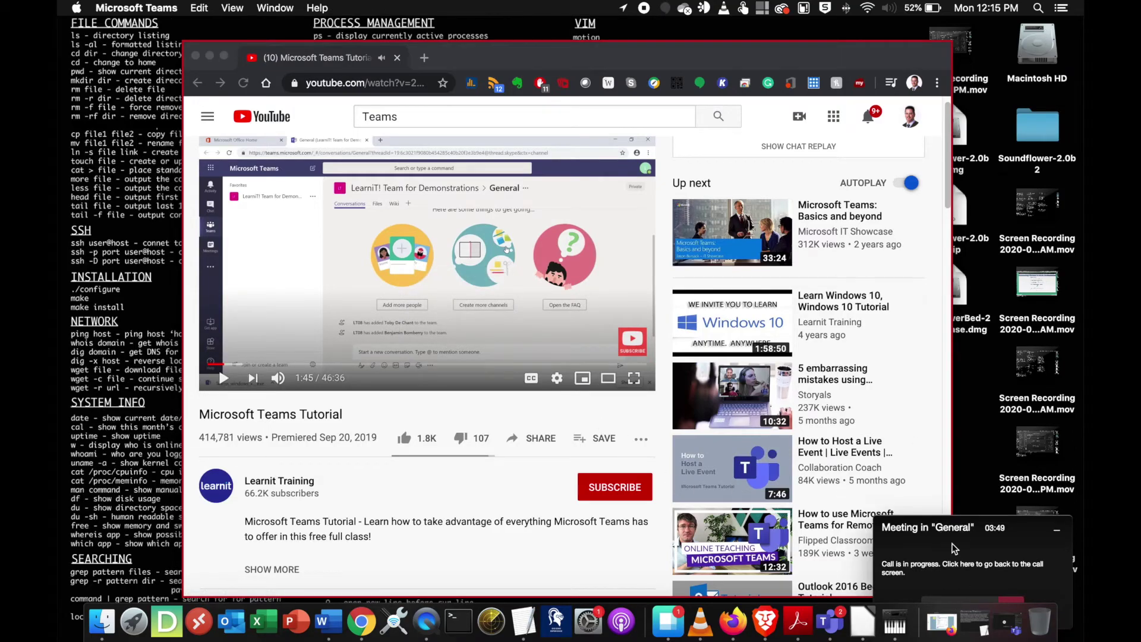
left_click(581, 488)
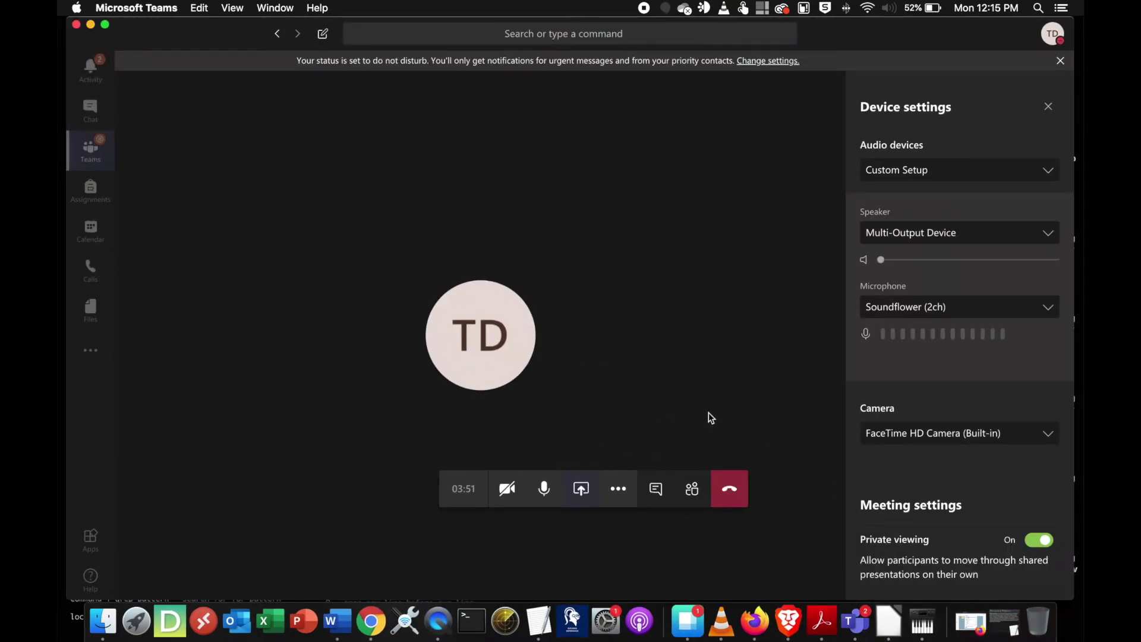
Switch the call microphone back to Q4 USB Audio and confirm it stays selected.
left_click(913, 306)
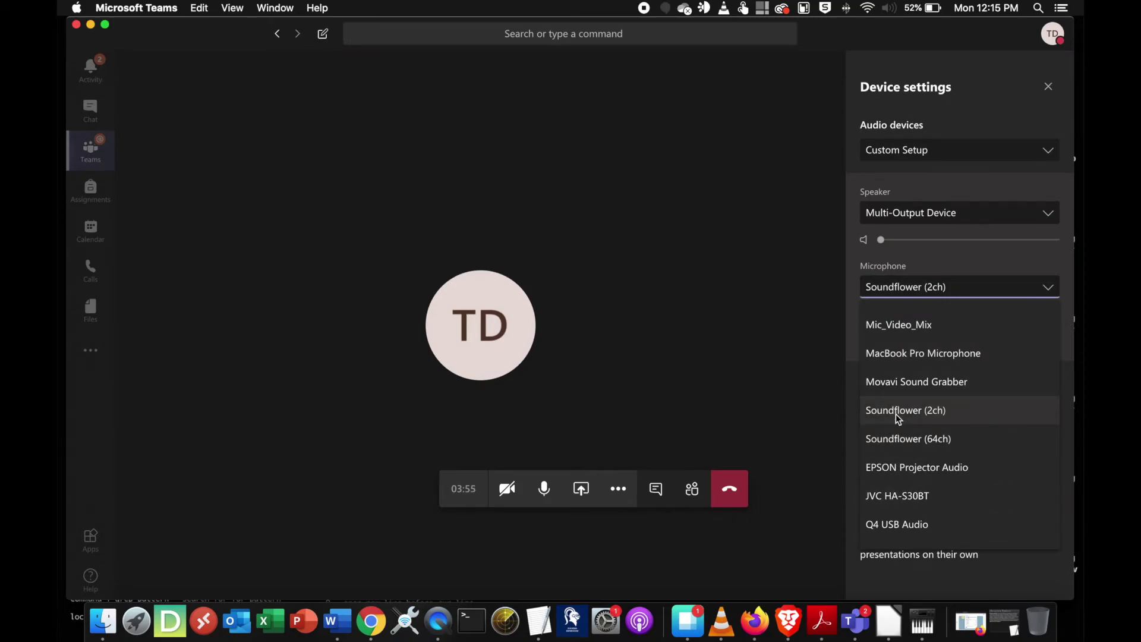
left_click(895, 524)
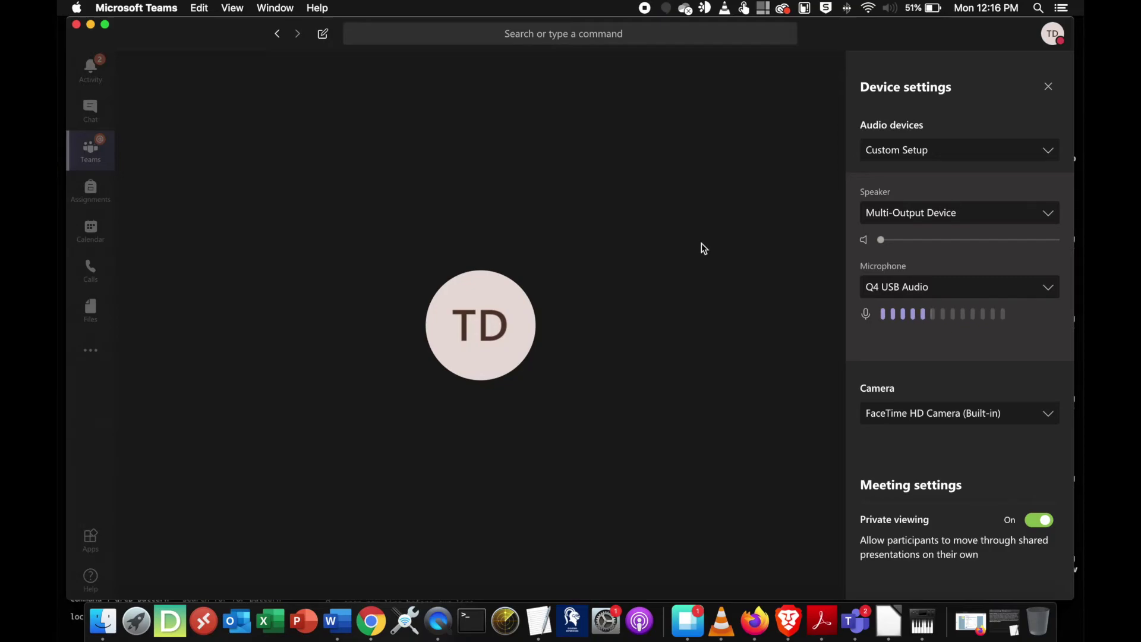
left_click(894, 295)
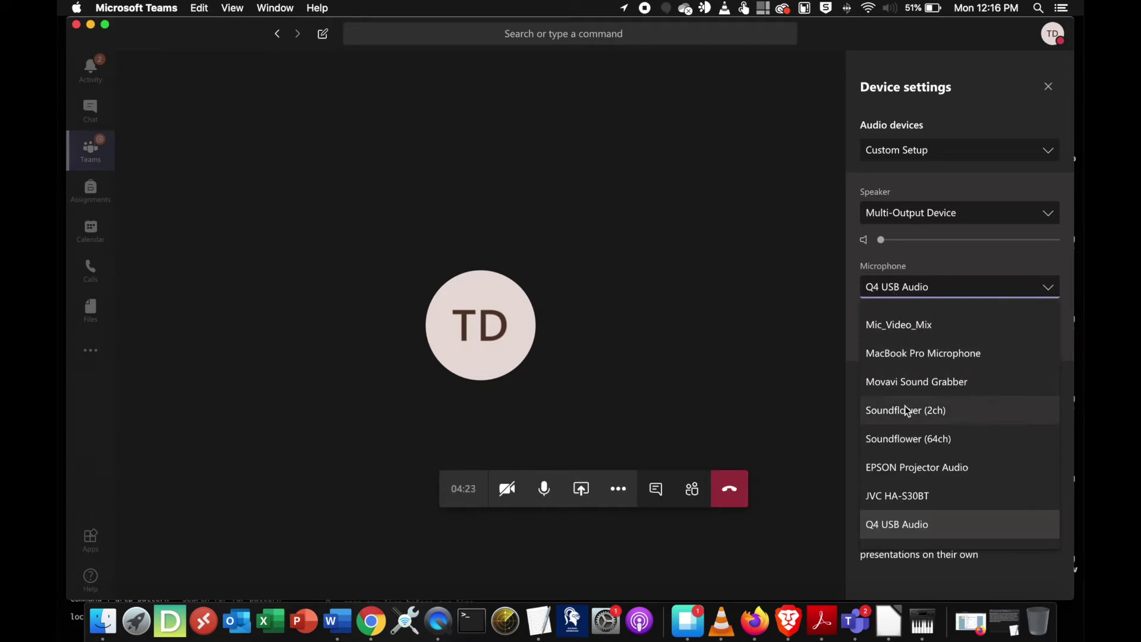
left_click(920, 267)
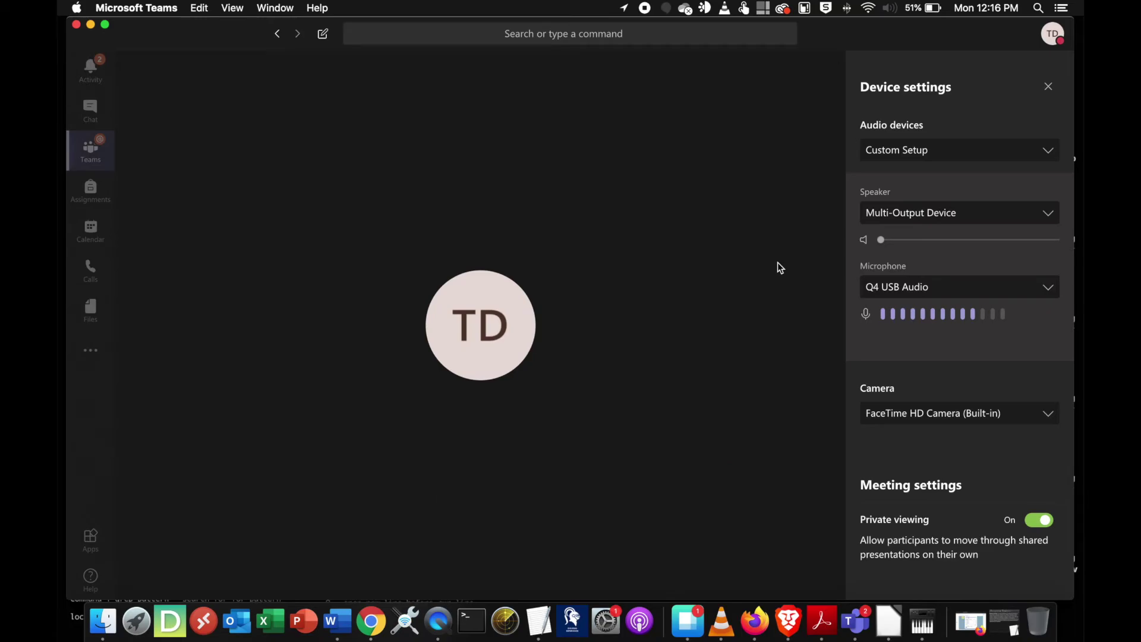
mouse_move(751, 244)
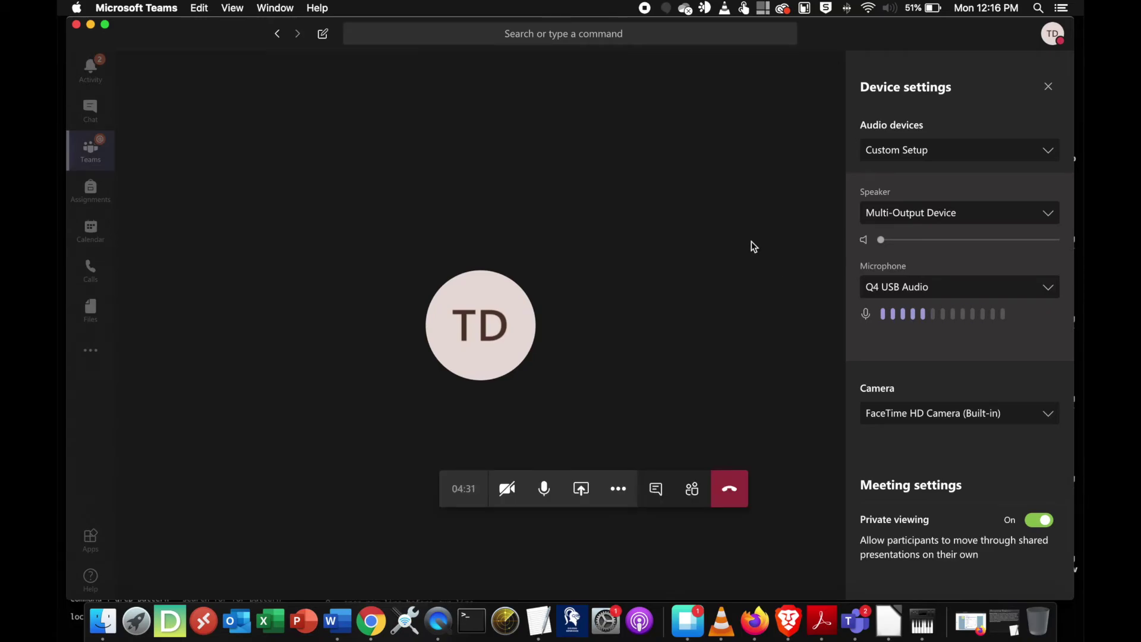